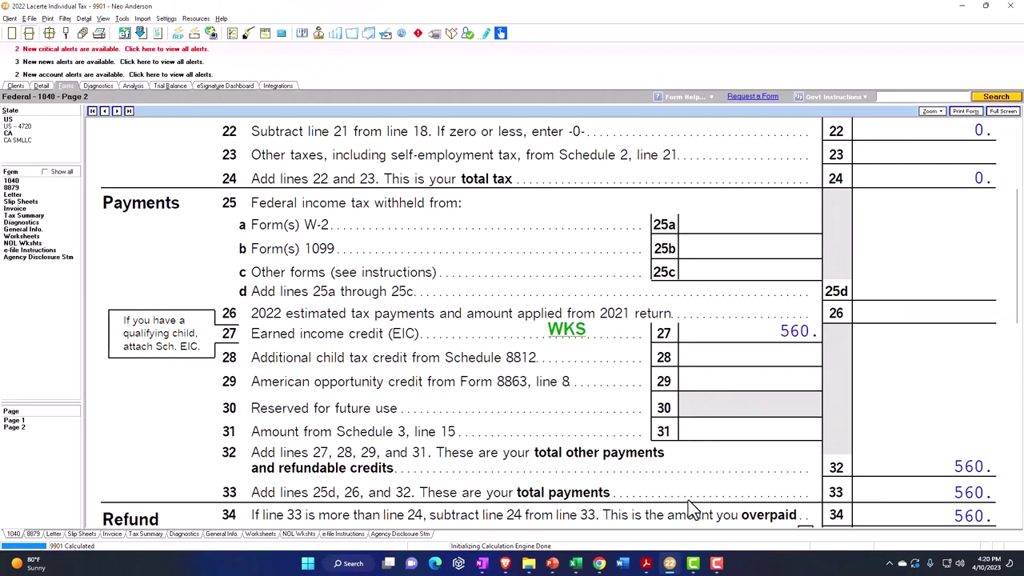
Add a row with 9,000 wages and a 560 credit to the Excel wages table.
{"action": "left_click", "coordinate": [575, 563]}
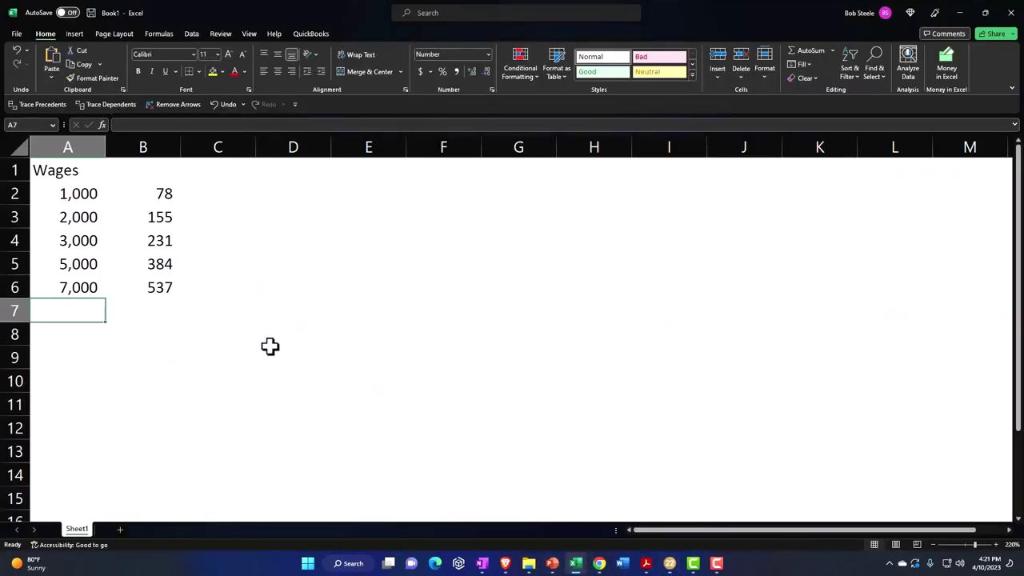
{"action": "type", "text": "9,000"}
{"action": "key", "text": "Tab"}
{"action": "type", "text": "560"}
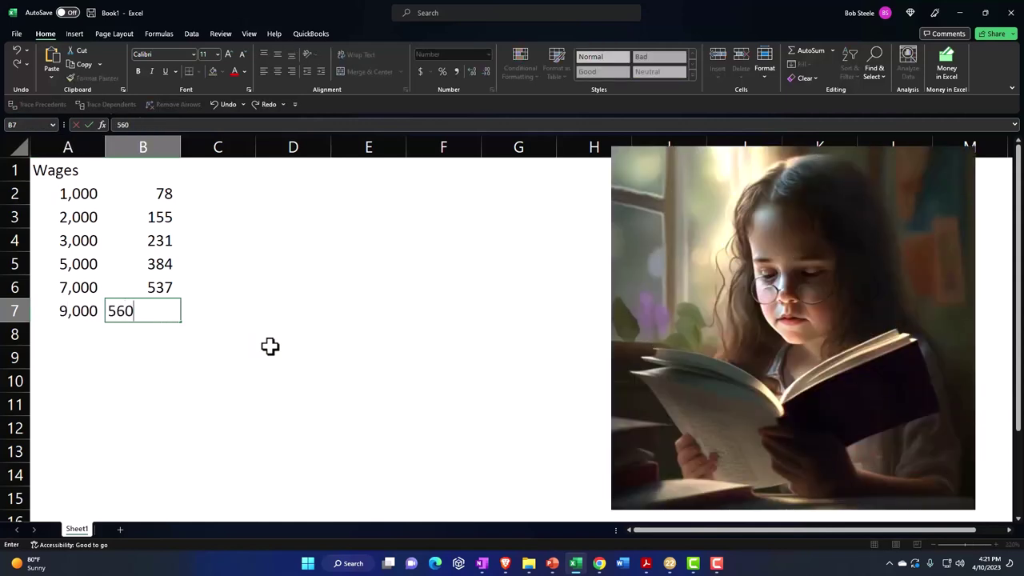
{"action": "key", "text": "Return"}
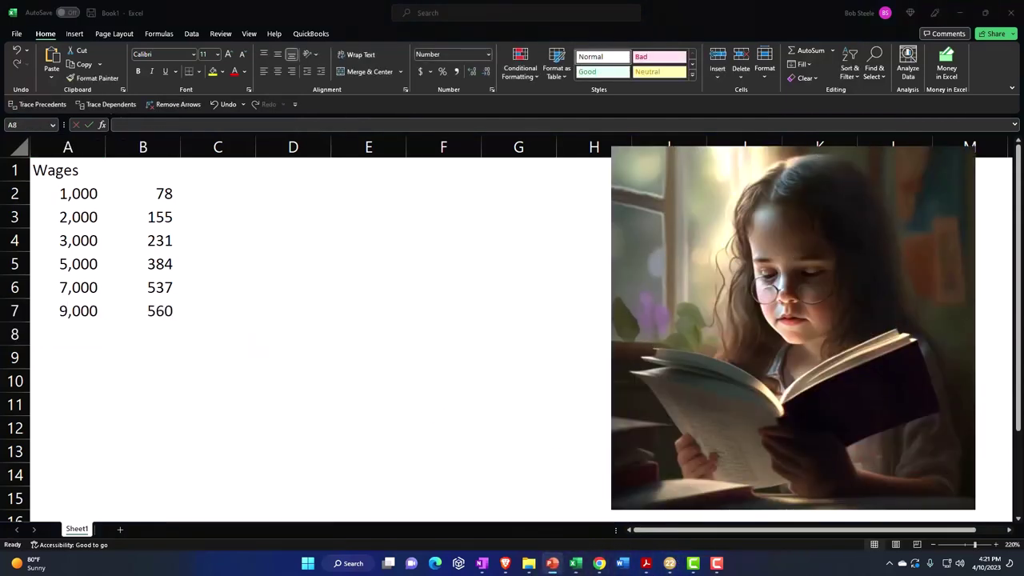
Check the EIC table on the PowerPoint slide, then return to the wages sheet.
{"action": "left_click", "coordinate": [552, 564]}
{"action": "double_click", "coordinate": [490, 8]}
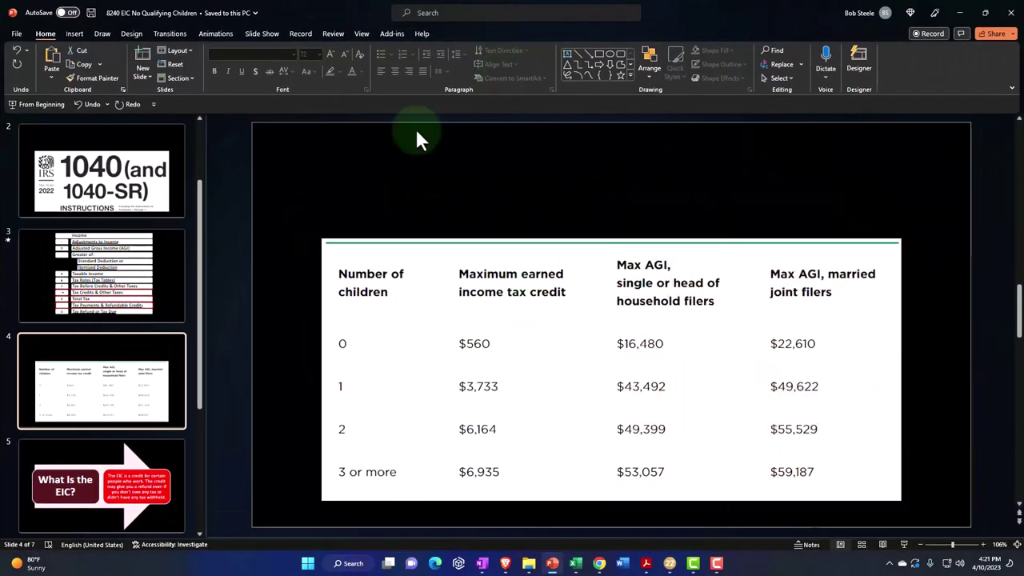
{"action": "double_click", "coordinate": [361, 16]}
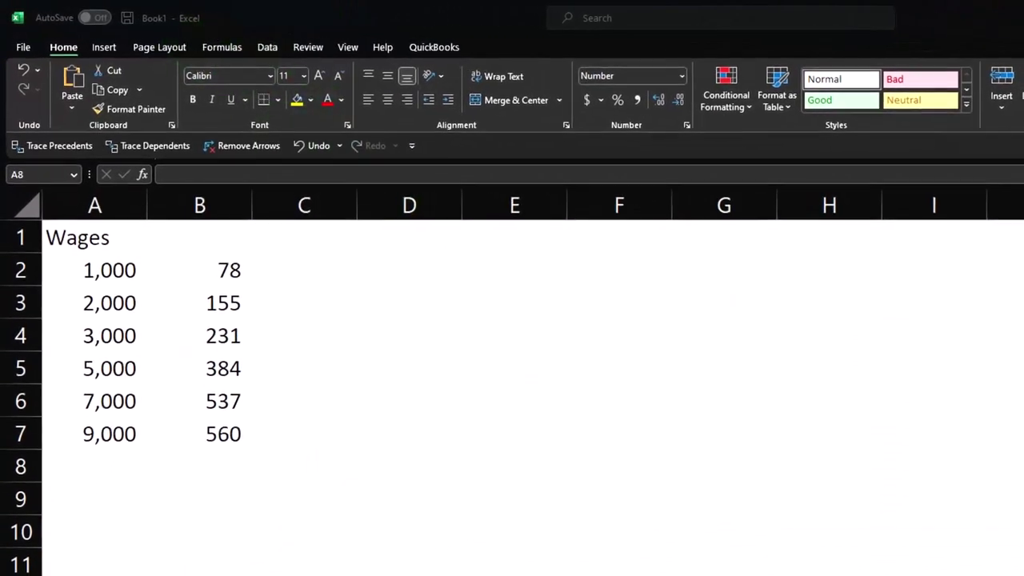
In Lacerte, set the W-2 wages to 11,000 and view the recalculated Form 1040.
{"action": "key", "text": "alt+Tab"}
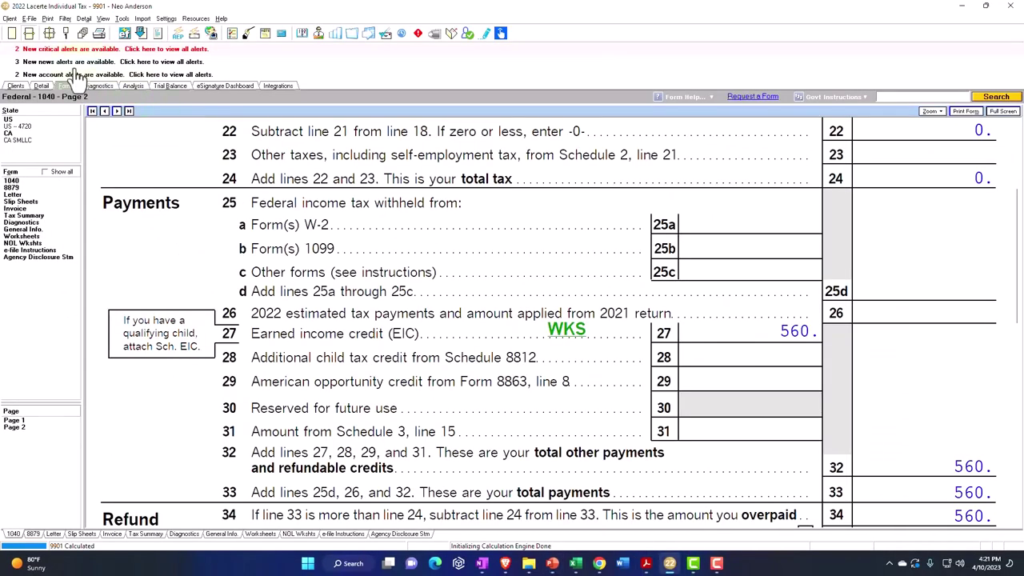
{"action": "left_click", "coordinate": [43, 85]}
{"action": "left_click", "coordinate": [504, 178]}
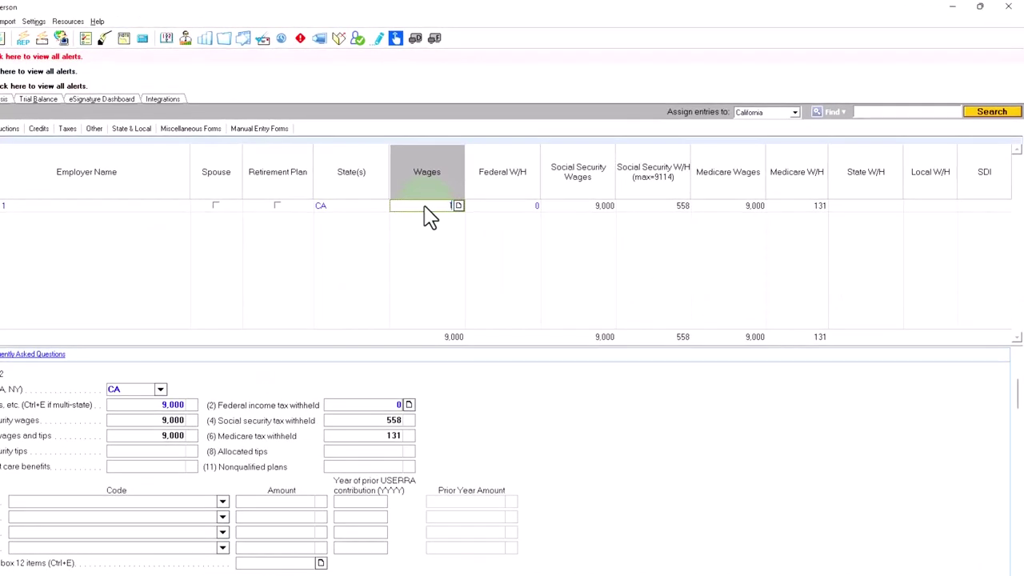
{"action": "type", "text": "11000"}
{"action": "key", "text": "Tab"}
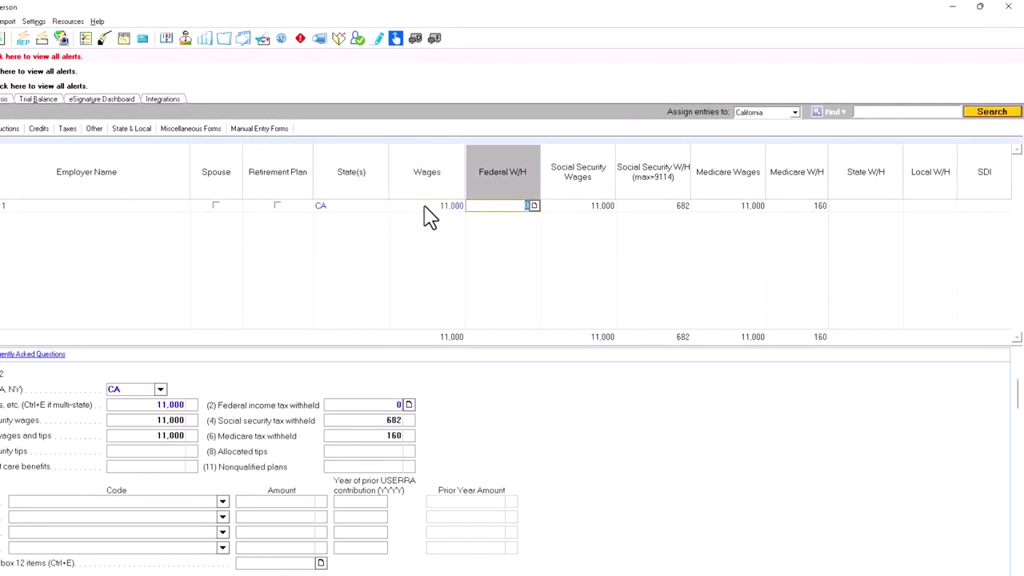
{"action": "left_click", "coordinate": [76, 99]}
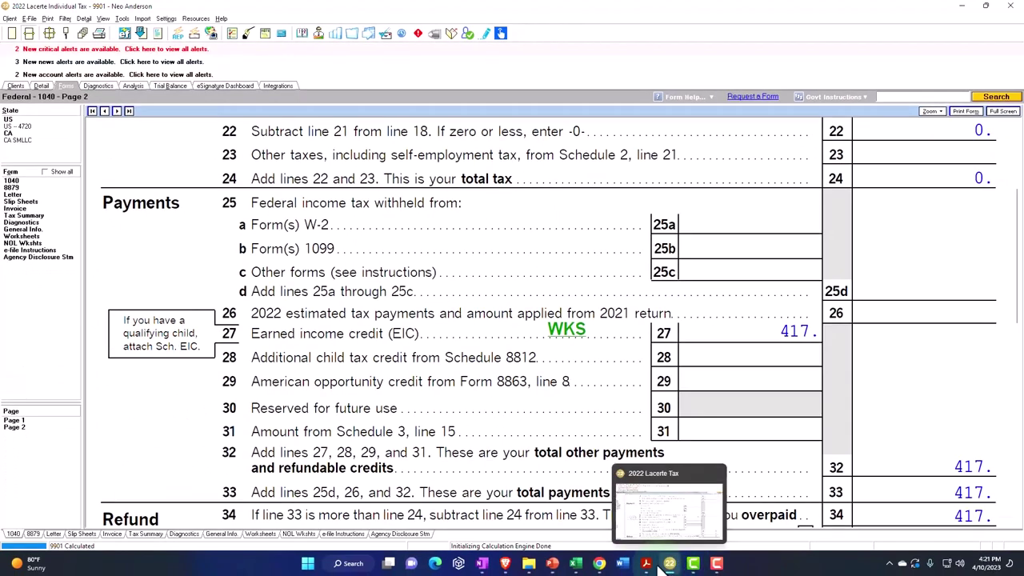
Log 11,000 wages with a 417 credit in the Excel table.
{"action": "left_click", "coordinate": [575, 563]}
{"action": "type", "text": "1100"}
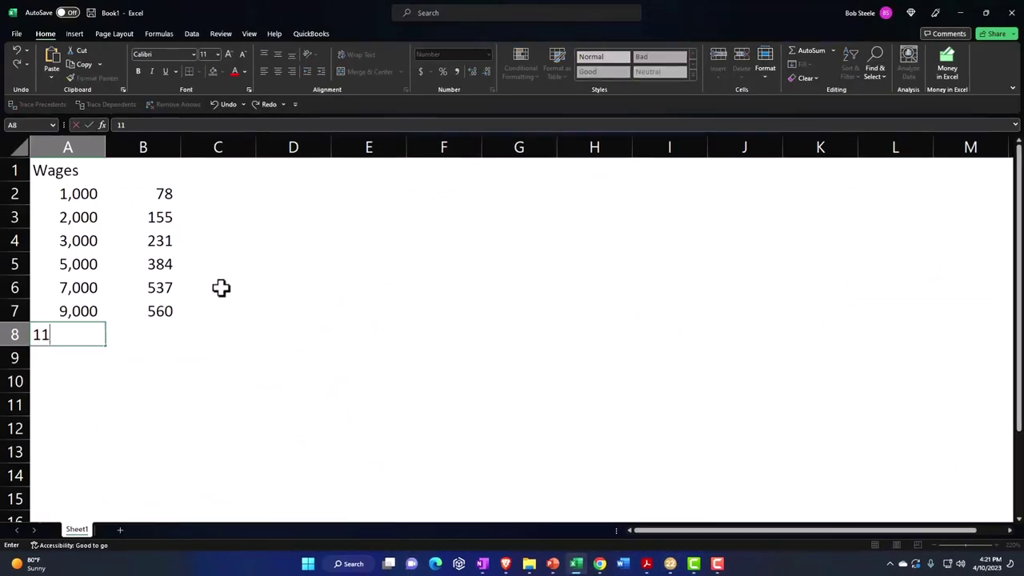
{"action": "key", "text": "Tab"}
{"action": "type", "text": "4"}
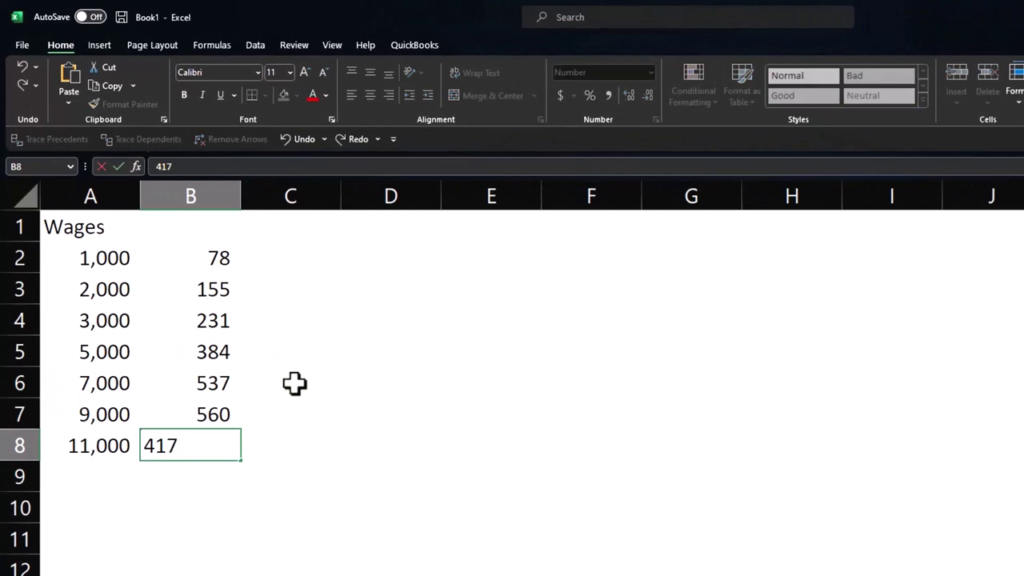
{"action": "key", "text": "Return"}
In Lacerte, raise the W-2 wages to 13,000 and view the recalculated Form 1040.
{"action": "left_click", "coordinate": [670, 565]}
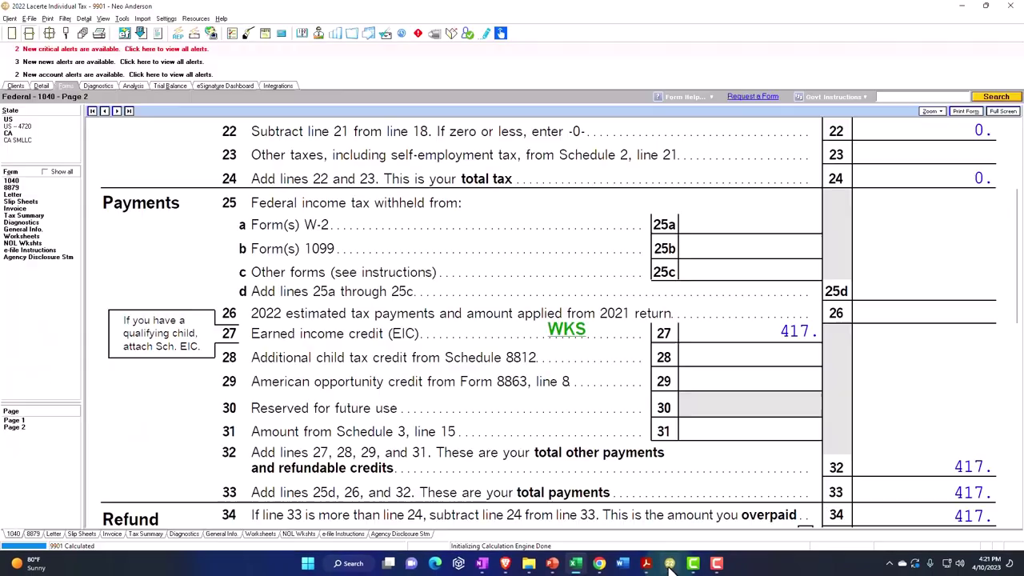
{"action": "left_click", "coordinate": [41, 87]}
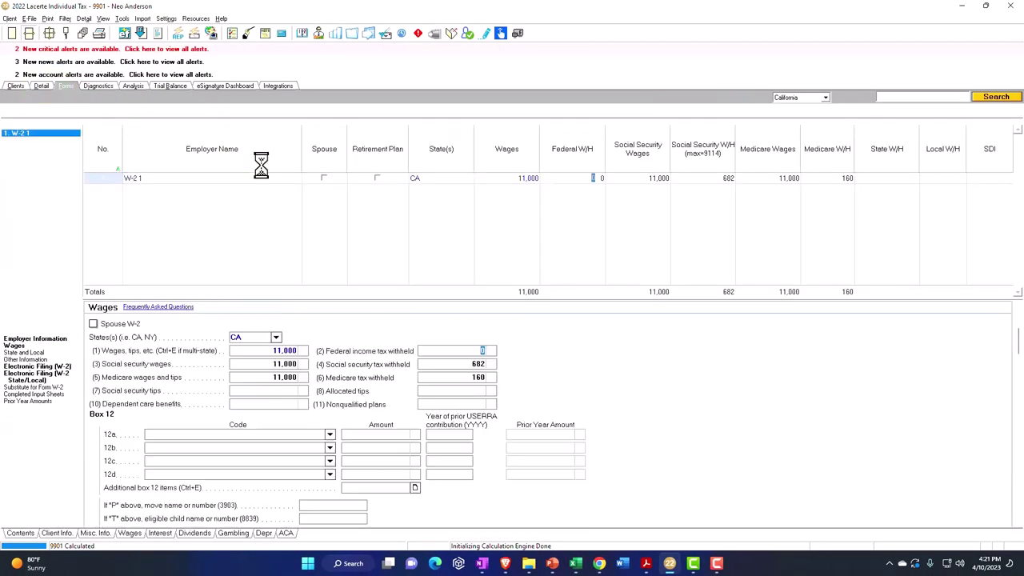
{"action": "left_click", "coordinate": [496, 180]}
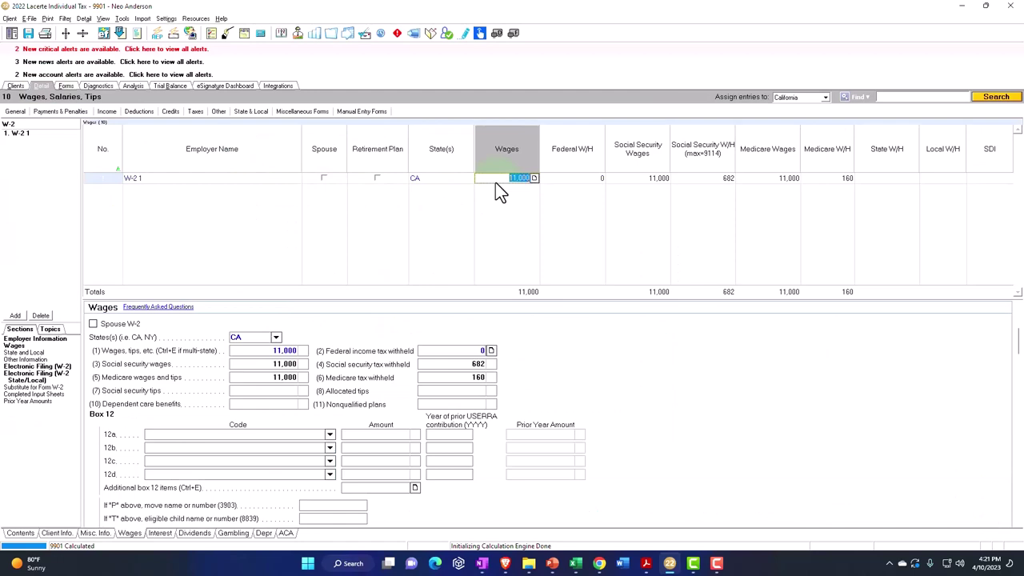
{"action": "type", "text": "13,000"}
{"action": "key", "text": "Tab"}
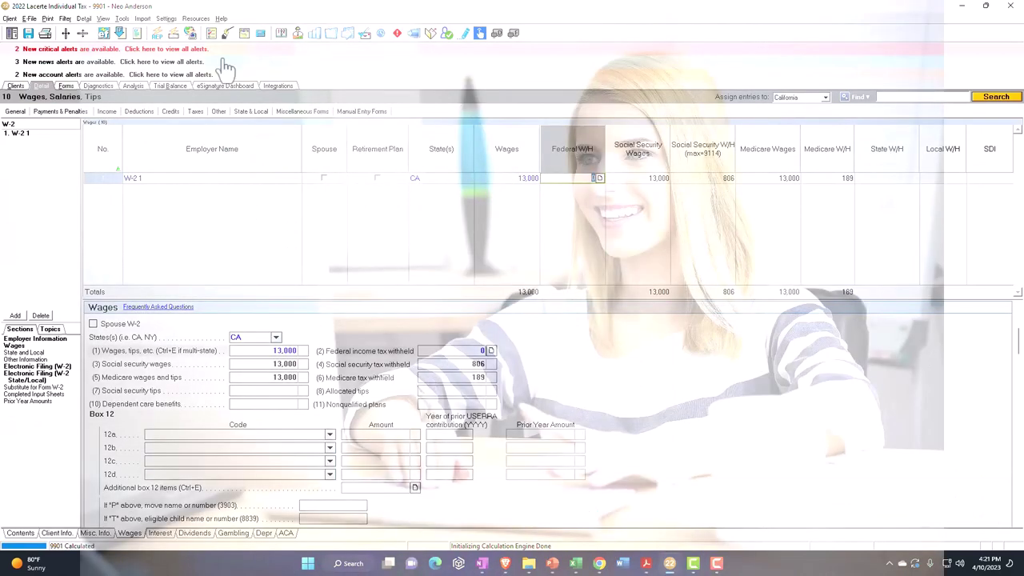
{"action": "left_click", "coordinate": [67, 85]}
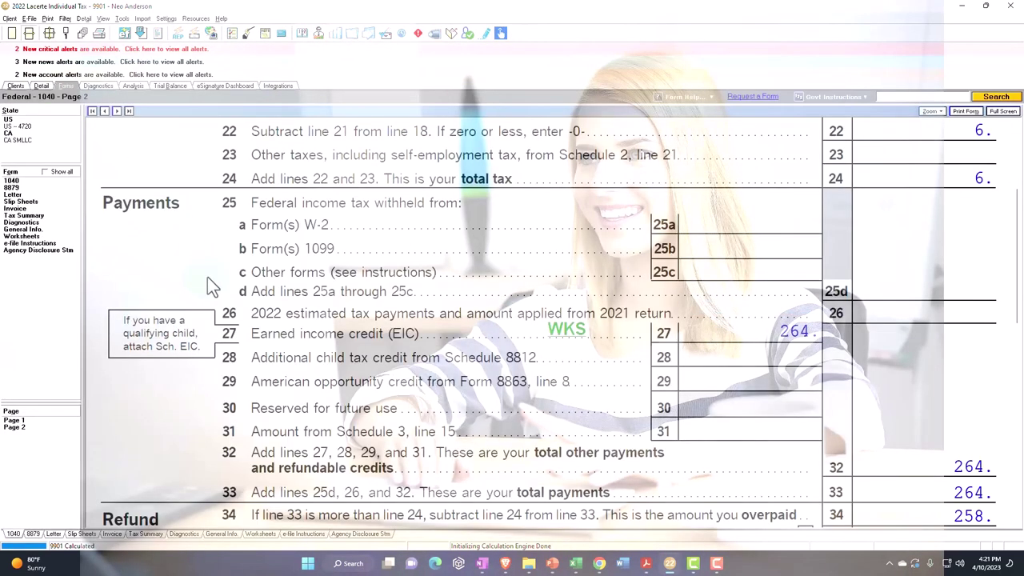
Log 13,000 wages with a 264 credit in the Excel table.
{"action": "left_click", "coordinate": [676, 567]}
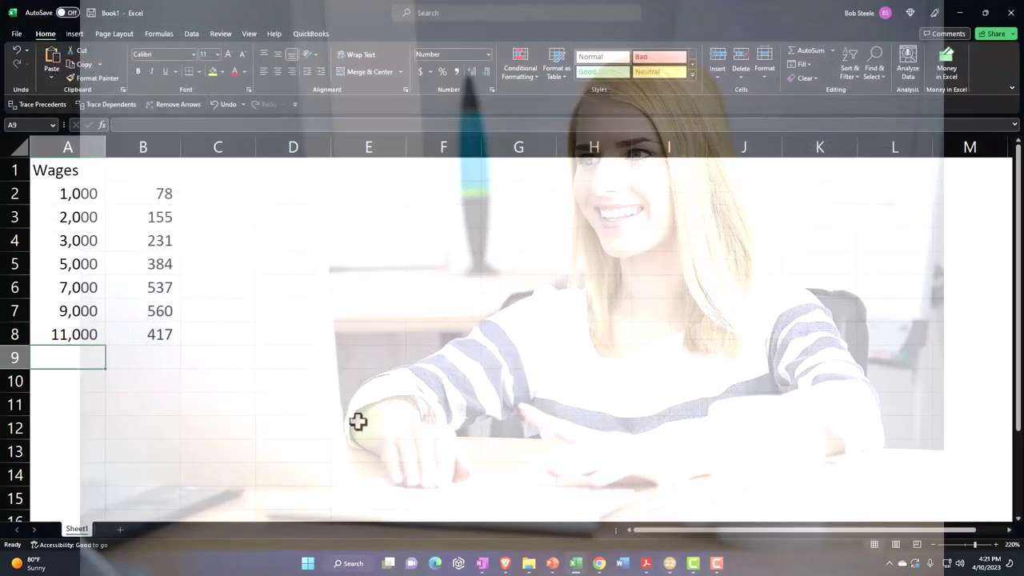
{"action": "type", "text": "13,000"}
{"action": "key", "text": "Tab"}
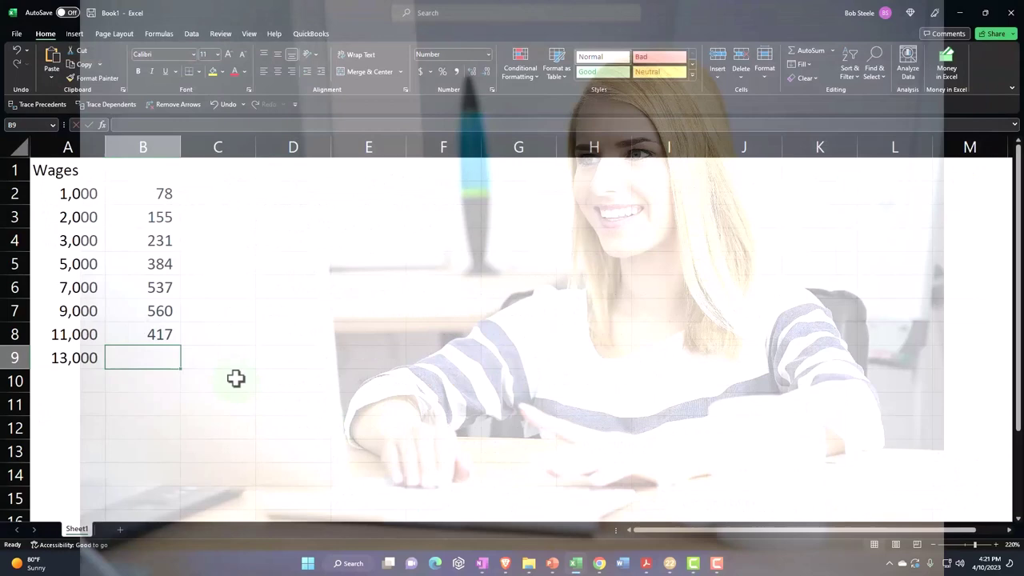
{"action": "type", "text": "264"}
{"action": "key", "text": "Return"}
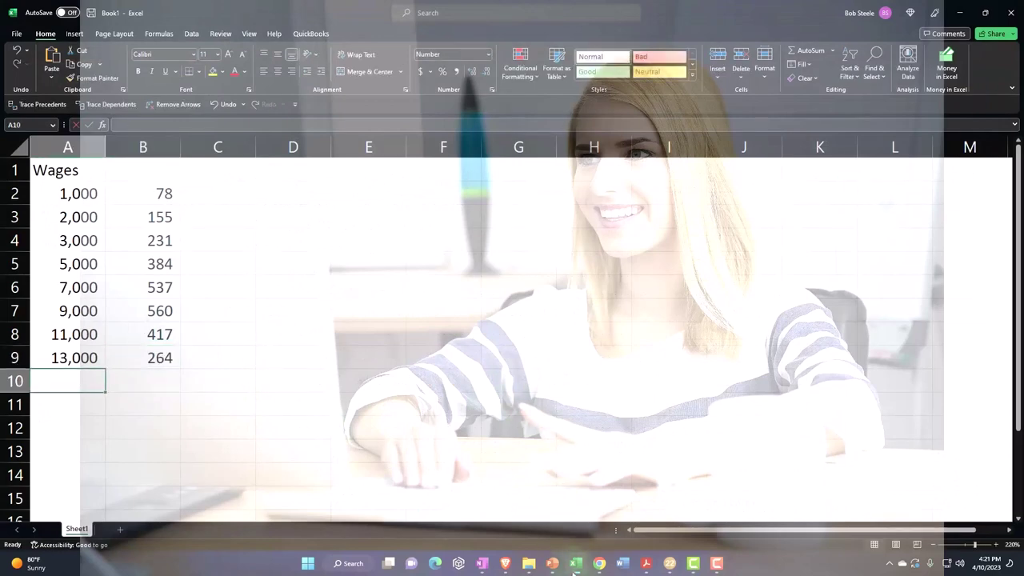
{"action": "left_click", "coordinate": [577, 564]}
In Lacerte, set the W-2 wages to 15,000.
{"action": "left_click", "coordinate": [576, 564]}
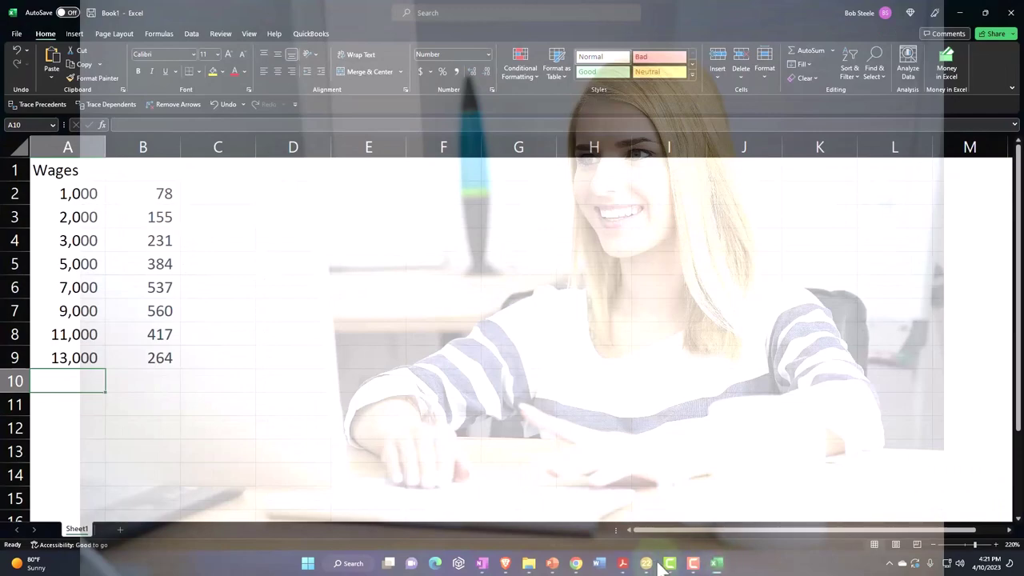
{"action": "left_click", "coordinate": [648, 565]}
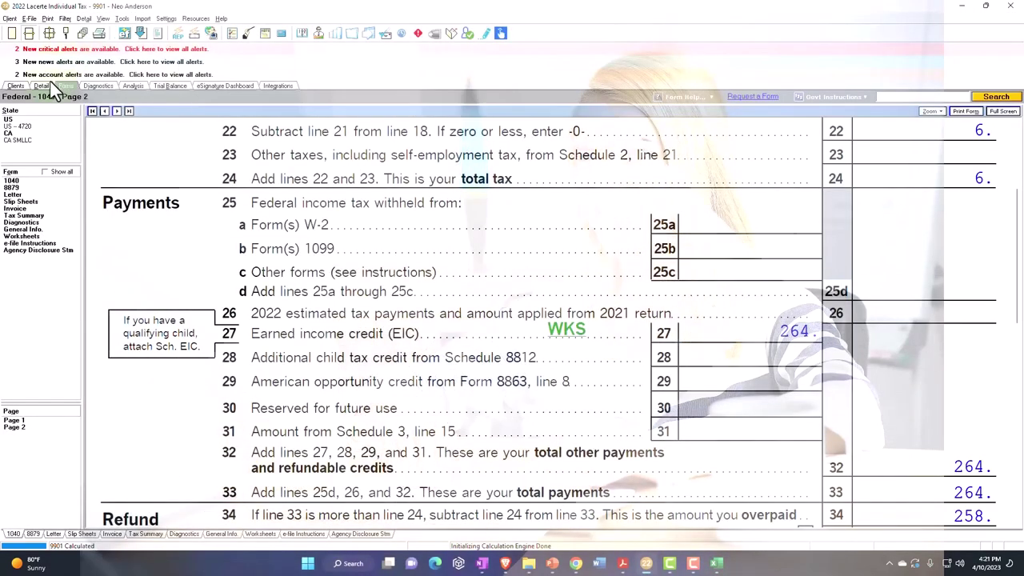
{"action": "left_click", "coordinate": [42, 86]}
{"action": "type", "text": "15000"}
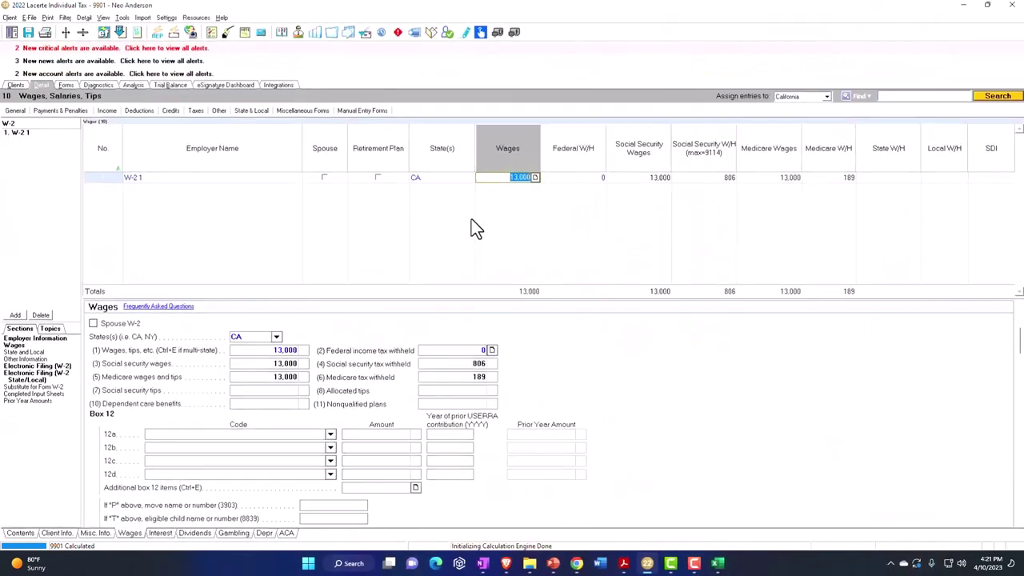
{"action": "key", "text": "Tab"}
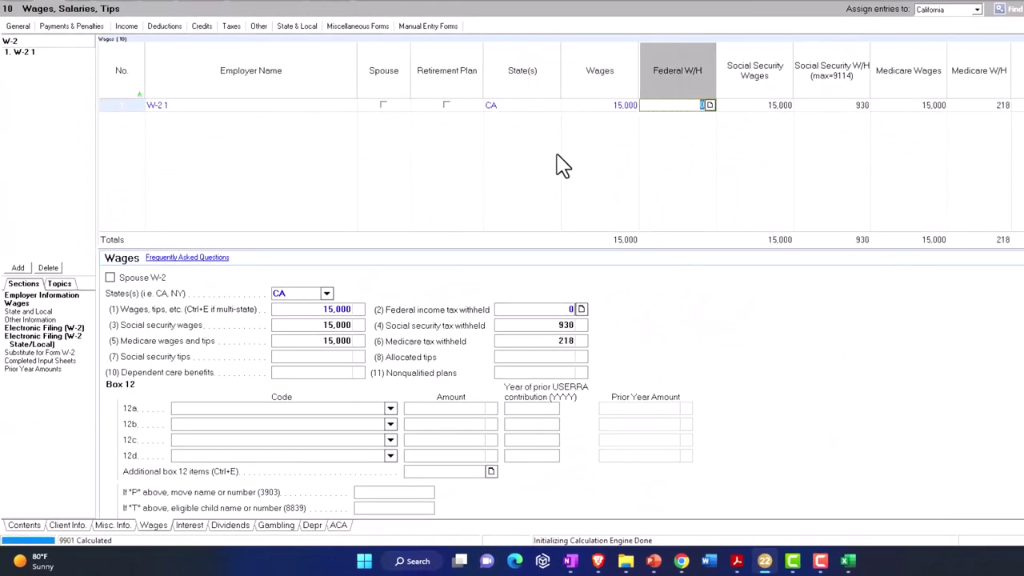
Log 15,000 wages with a 111 credit in the Excel table.
{"action": "left_click", "coordinate": [848, 561]}
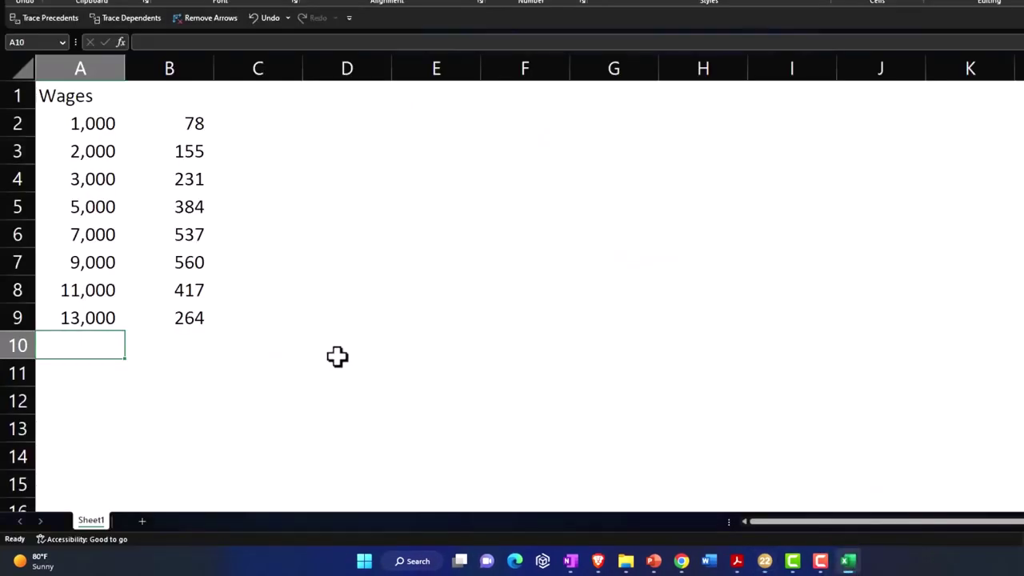
{"action": "type", "text": "15000"}
{"action": "key", "text": "Tab"}
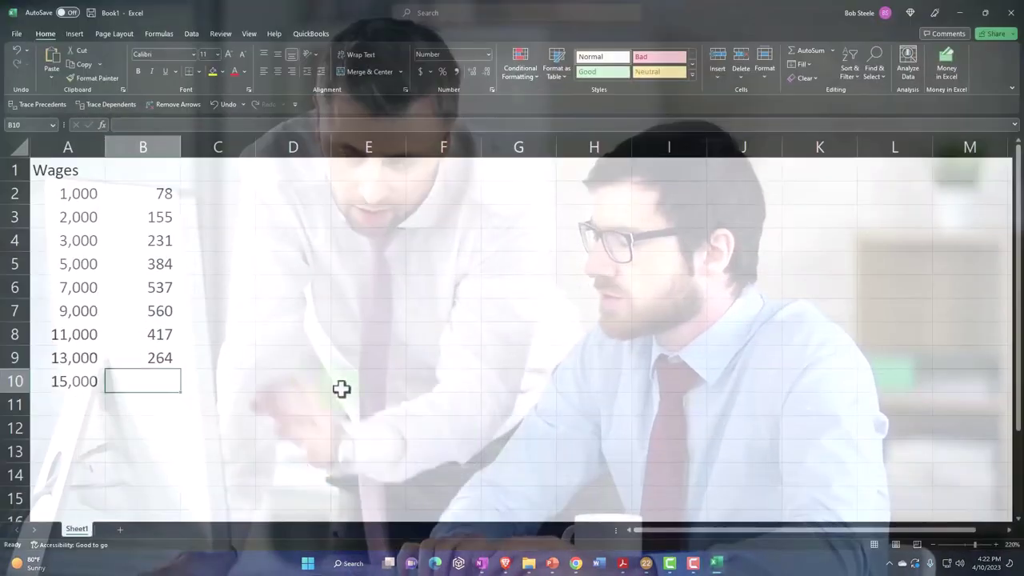
{"action": "type", "text": "111"}
{"action": "key", "text": "Return"}
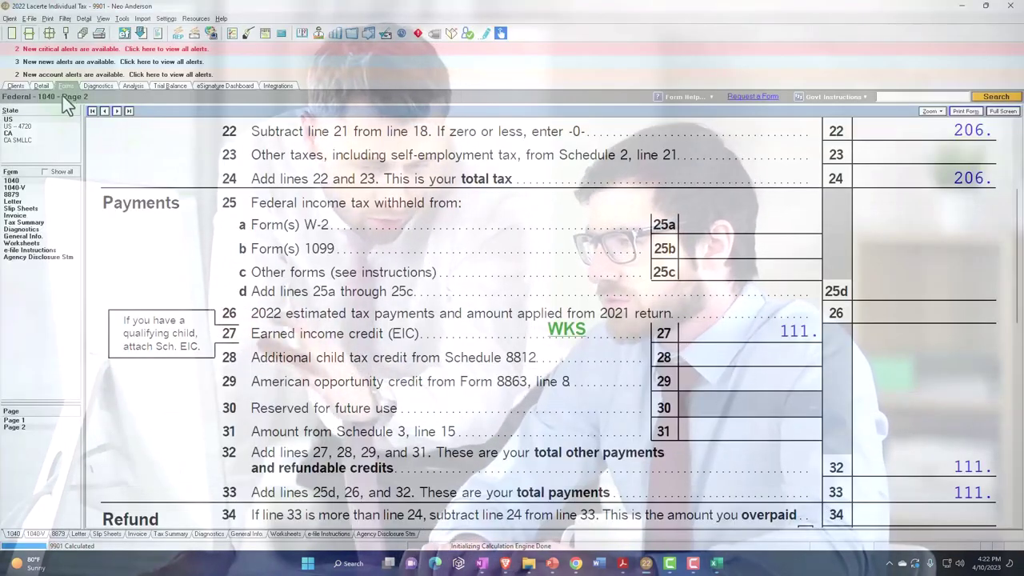
Raise the W-2 wages to 16,000 and check Form 1040 page 2.
{"action": "left_click", "coordinate": [44, 85]}
{"action": "left_click", "coordinate": [510, 175]}
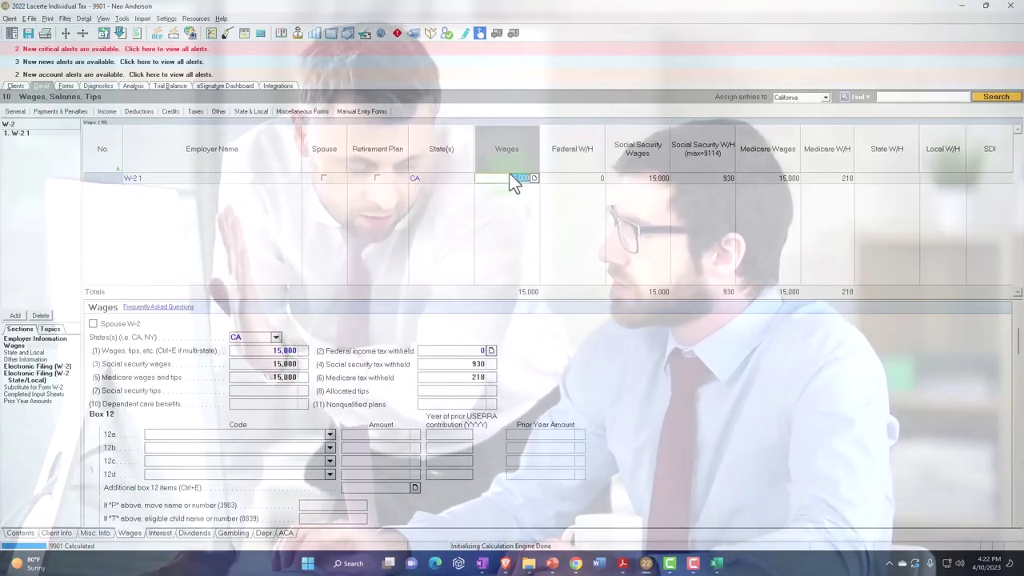
{"action": "type", "text": "16000"}
{"action": "key", "text": "Tab"}
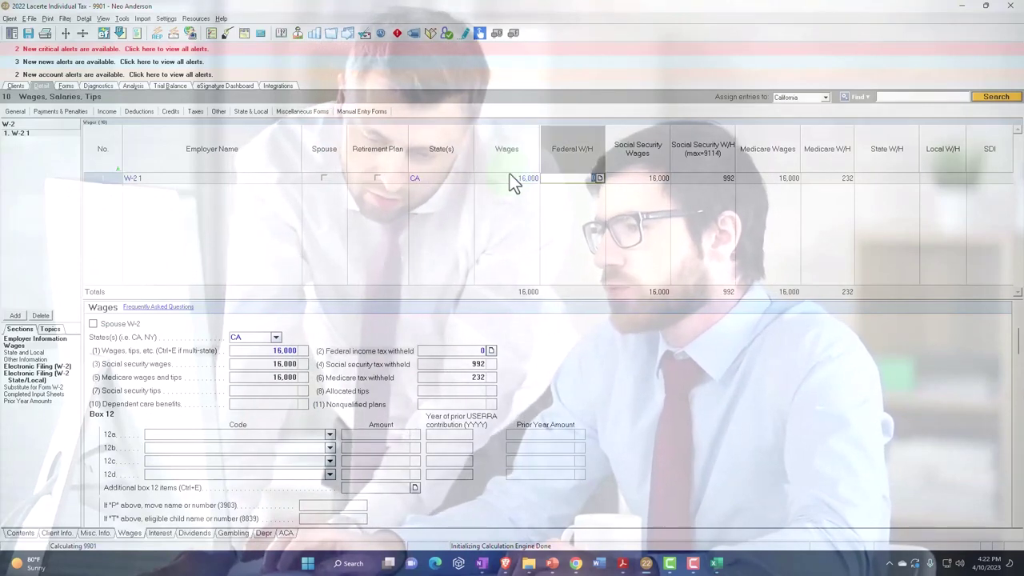
{"action": "left_click", "coordinate": [62, 85]}
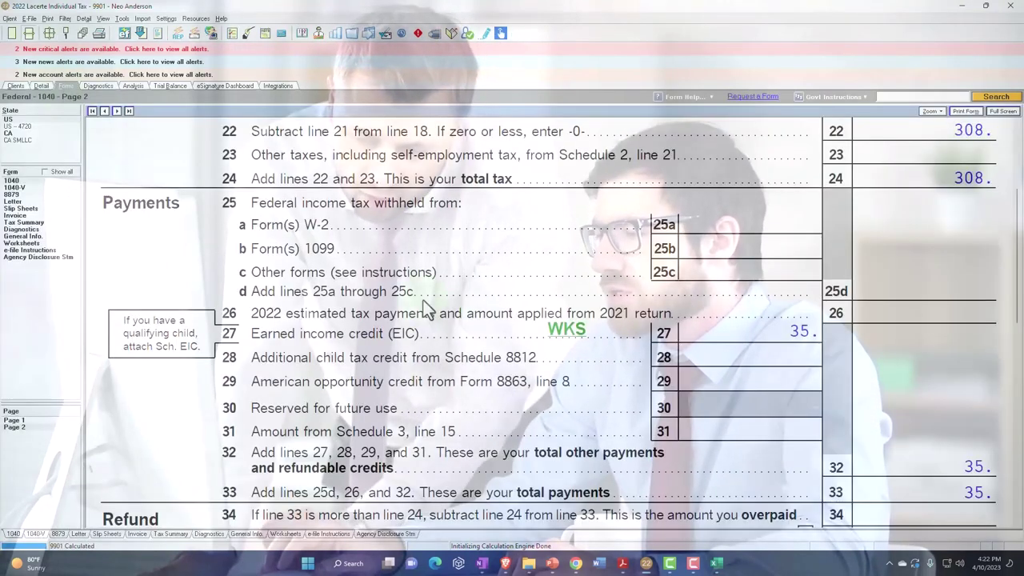
Log 16,000 wages with a 35 credit in the Excel table.
{"action": "left_click", "coordinate": [716, 564]}
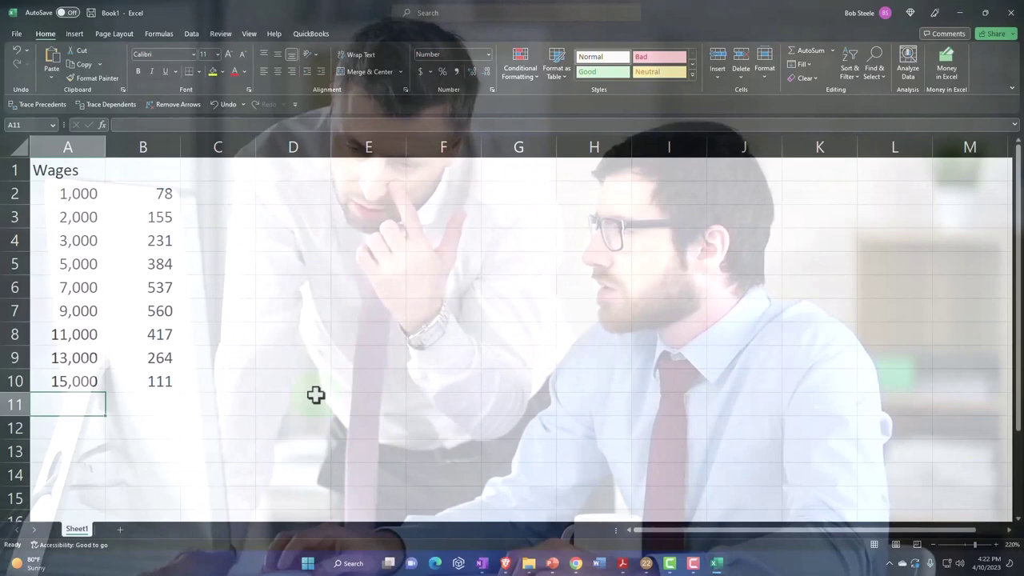
{"action": "type", "text": "16,000"}
{"action": "key", "text": "Tab"}
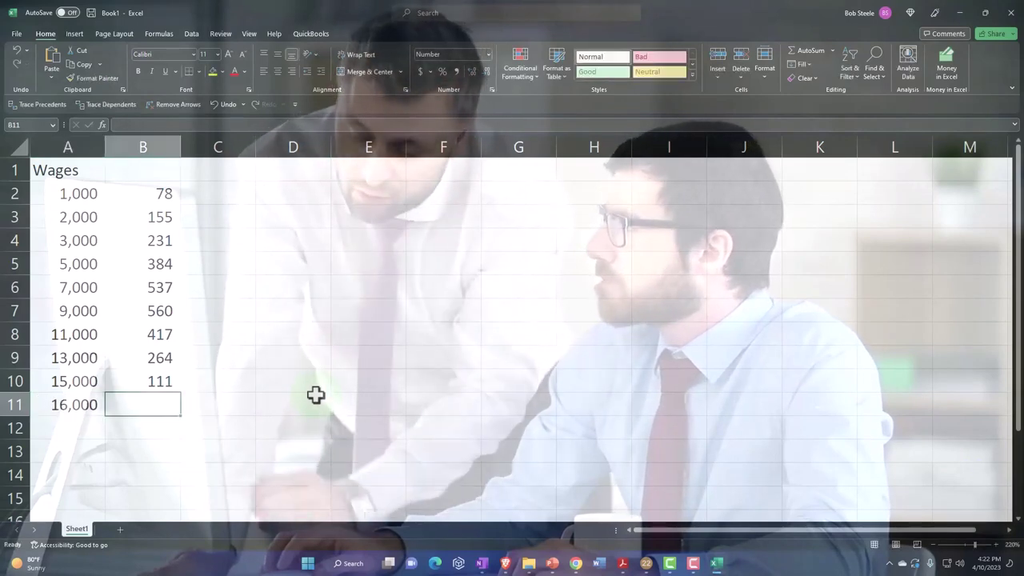
{"action": "type", "text": "35"}
{"action": "key", "text": "Return"}
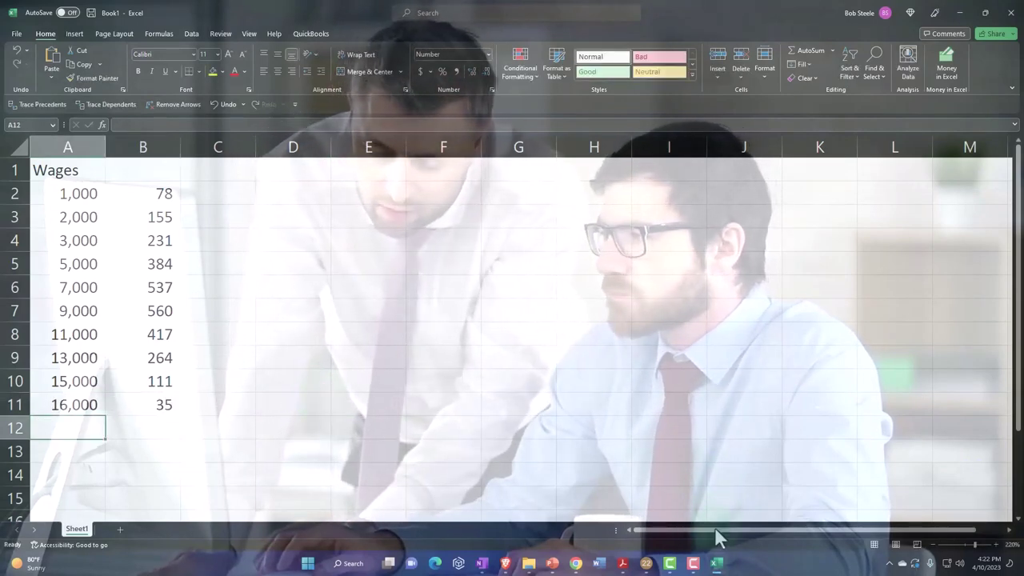
Set the W-2 wages to 18,000, check Form 1040, and enter 18,000 in Excel.
{"action": "left_click", "coordinate": [712, 560]}
{"action": "left_click", "coordinate": [42, 86]}
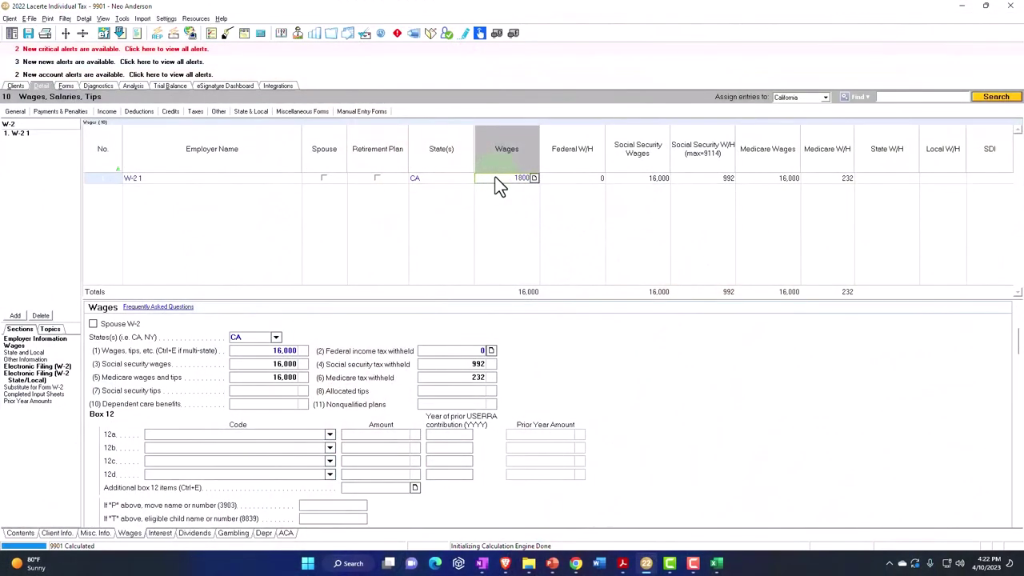
{"action": "key", "text": "Tab"}
{"action": "left_click", "coordinate": [65, 85]}
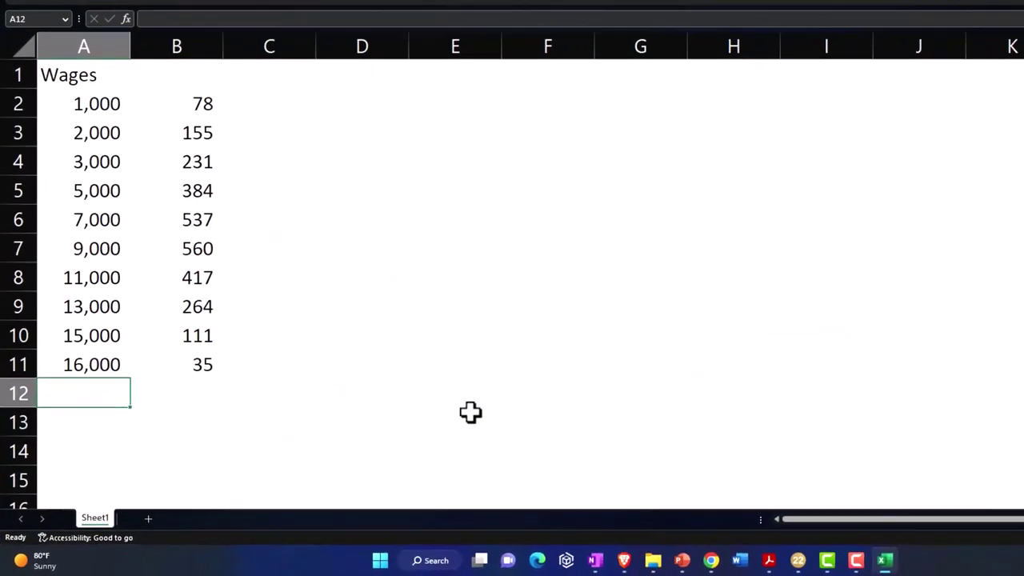
{"action": "type", "text": "18,000"}
{"action": "key", "text": "Tab"}
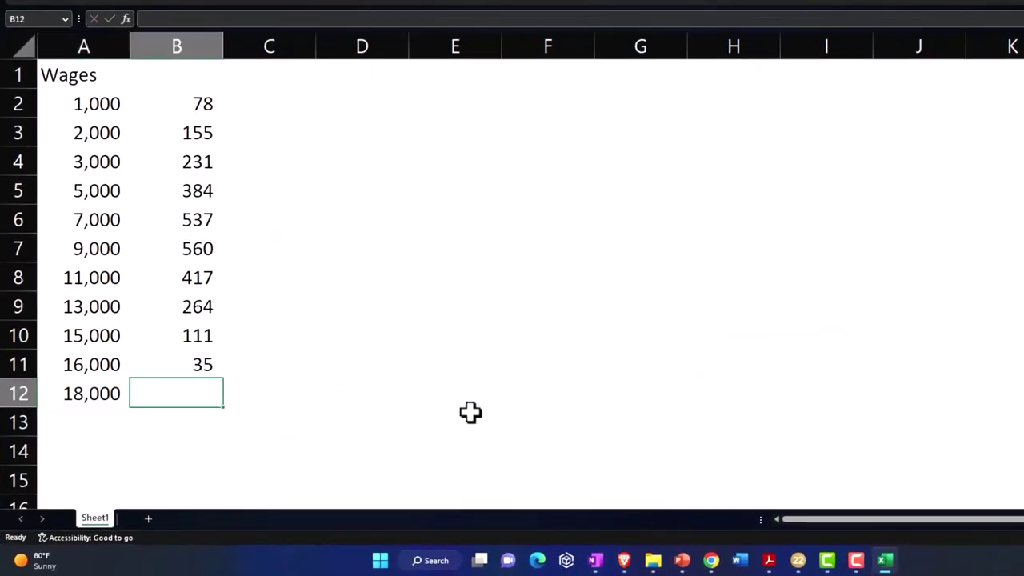
Record a 0 credit for 18,000 wages and head column B 'Credit'.
{"action": "type", "text": "0"}
{"action": "key", "text": "Return"}
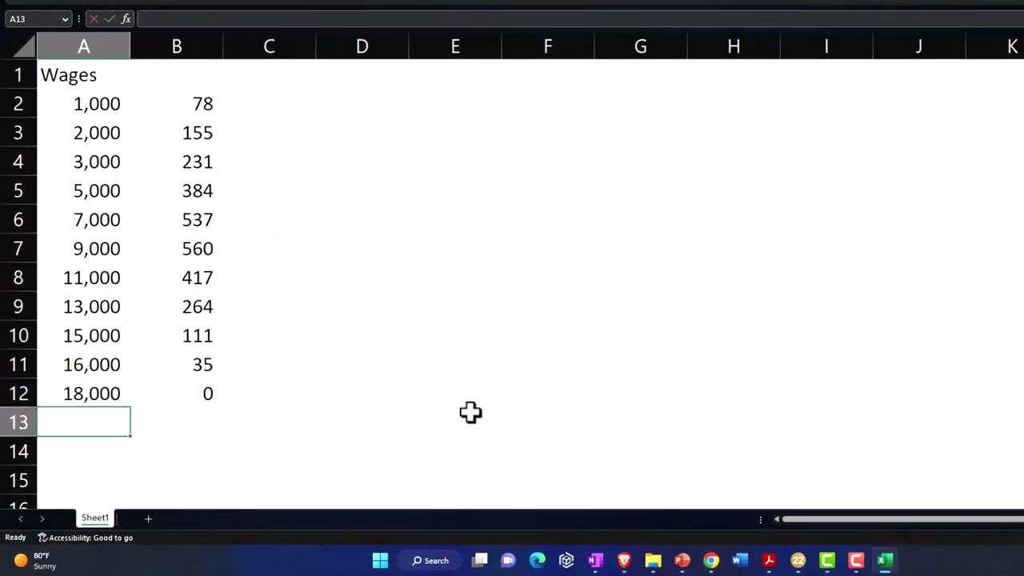
{"action": "left_click", "coordinate": [169, 82]}
{"action": "type", "text": "Credit"}
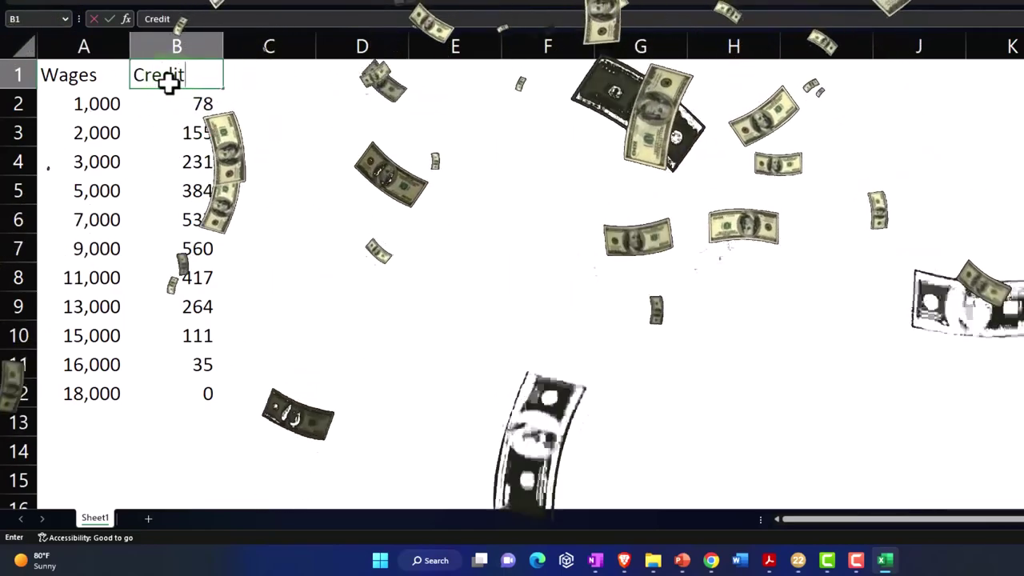
{"action": "key", "text": "Return"}
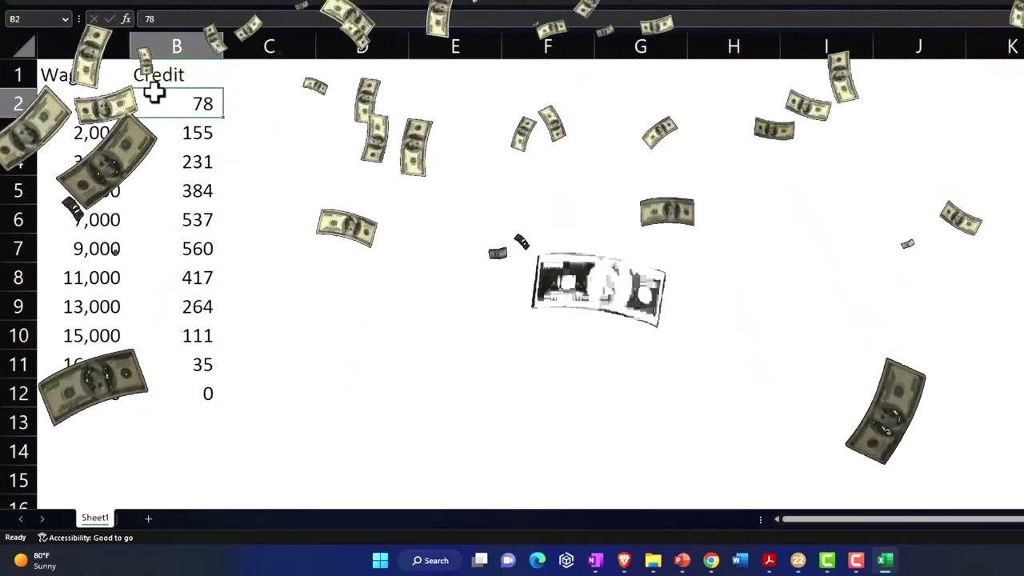
Select A2:B12 and preview a Scatter chart in Recommended Charts.
{"action": "left_click_drag", "start_coordinate": [85, 104], "coordinate": [181, 385]}
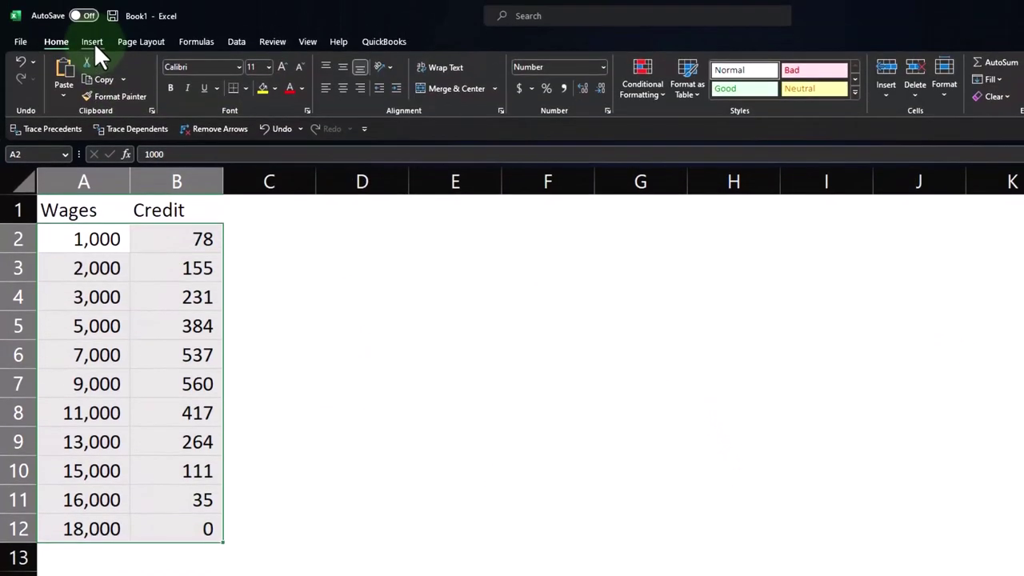
{"action": "left_click", "coordinate": [93, 43]}
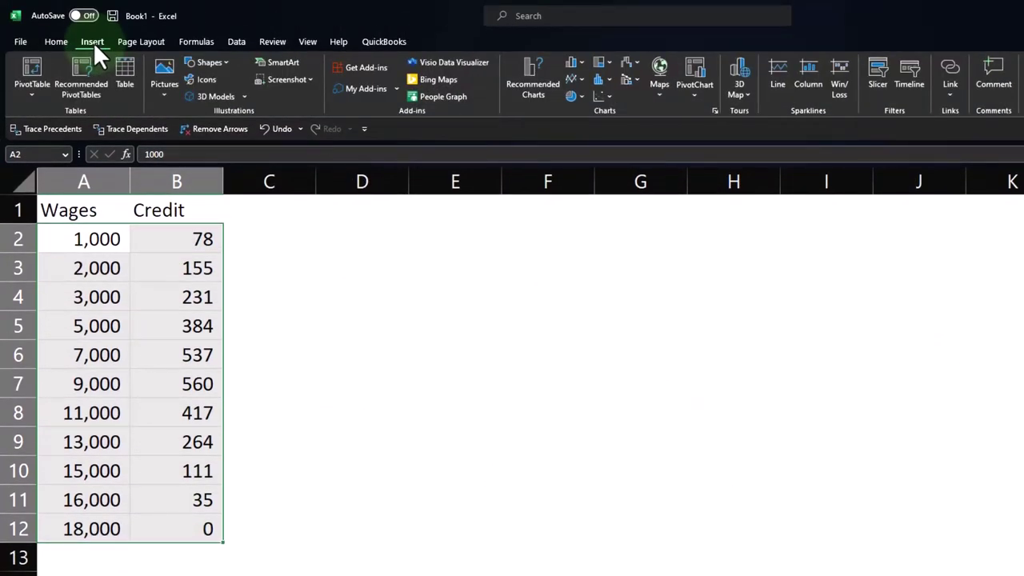
{"action": "left_click", "coordinate": [534, 87]}
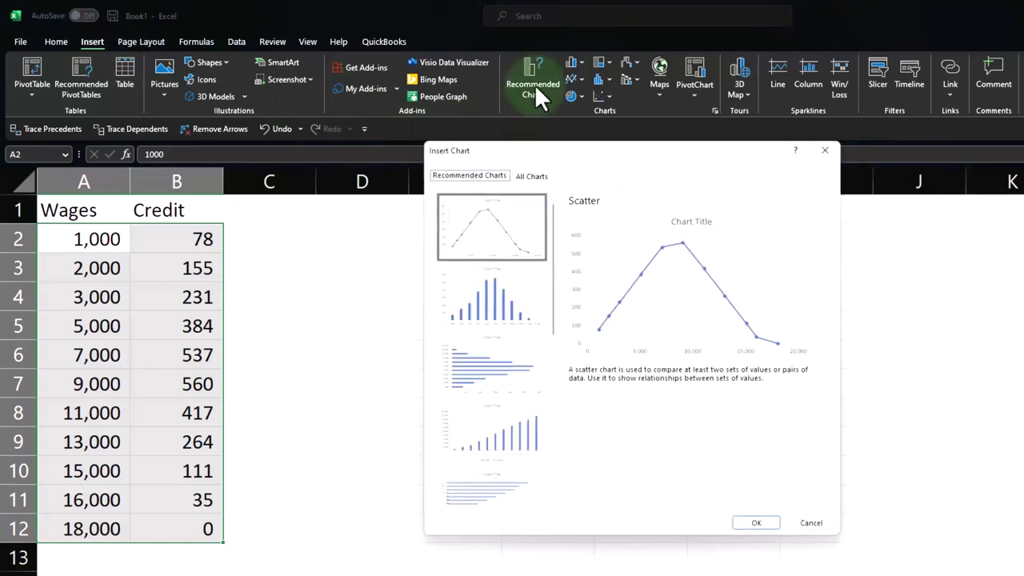
{"action": "left_click", "coordinate": [507, 225]}
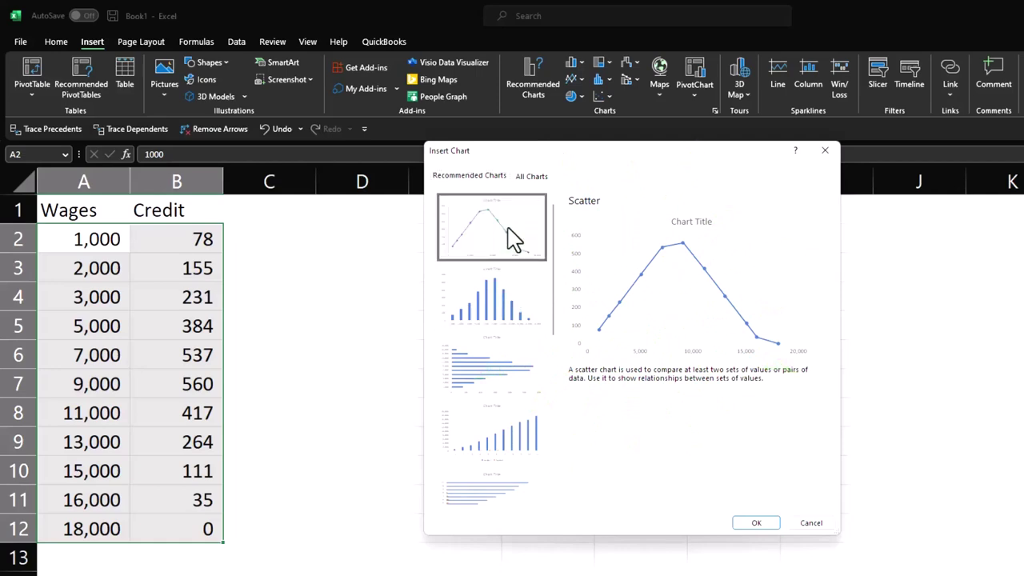
Insert the recommended scatter chart of credit versus wages and delete its title.
{"action": "double_click", "coordinate": [512, 236]}
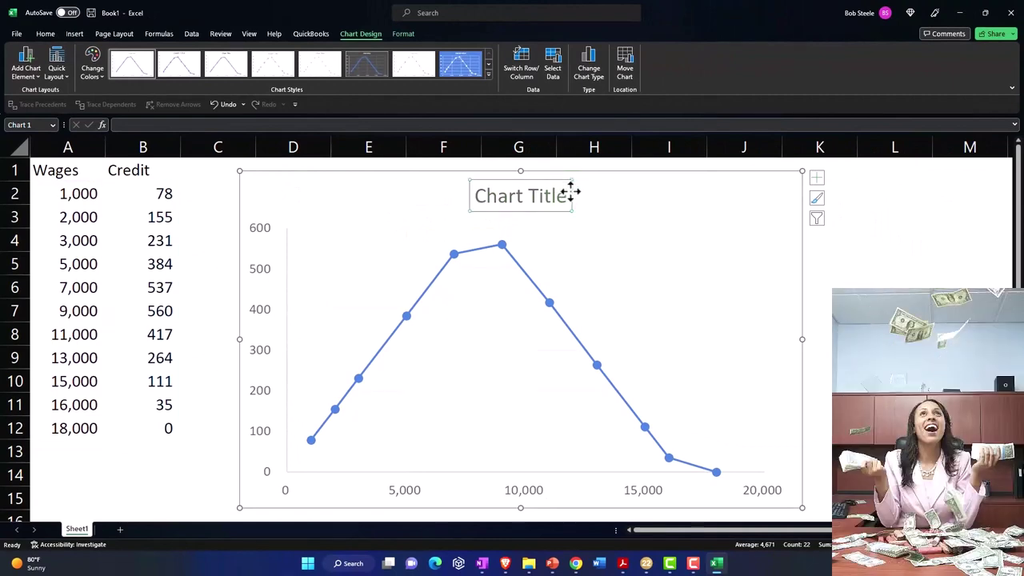
{"action": "key", "text": "Delete"}
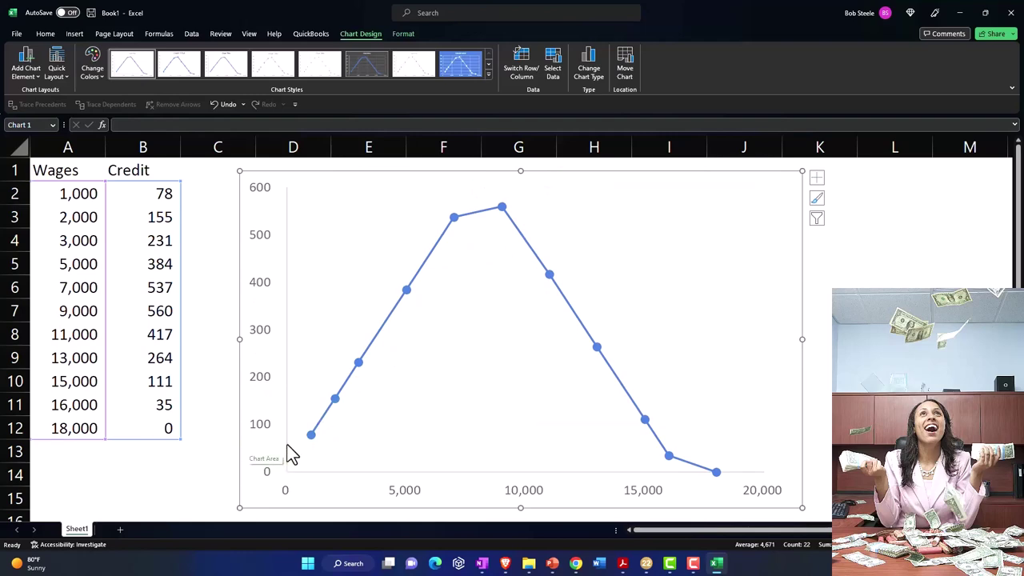
{"action": "left_click", "coordinate": [218, 442]}
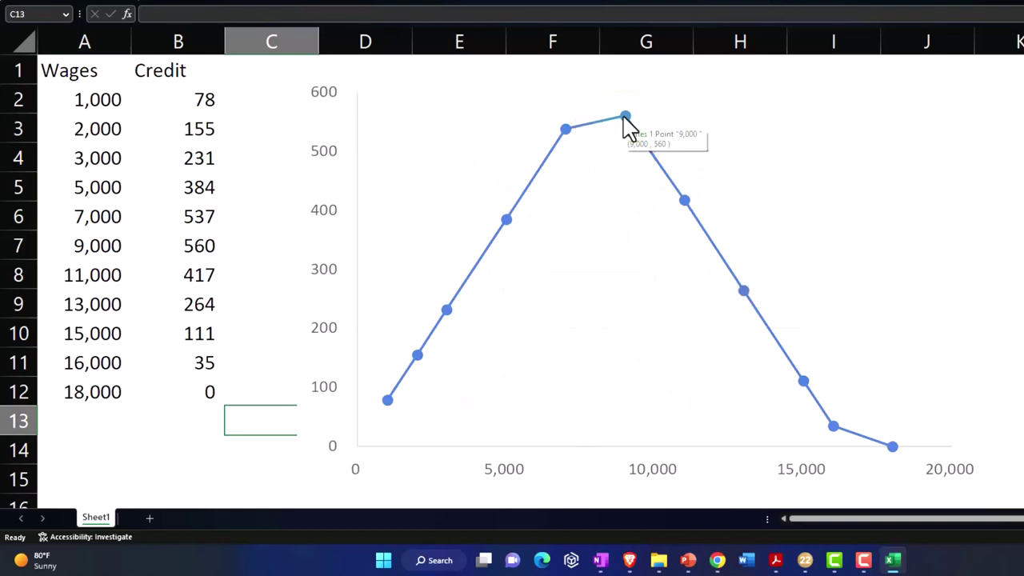
{"action": "left_click", "coordinate": [892, 560]}
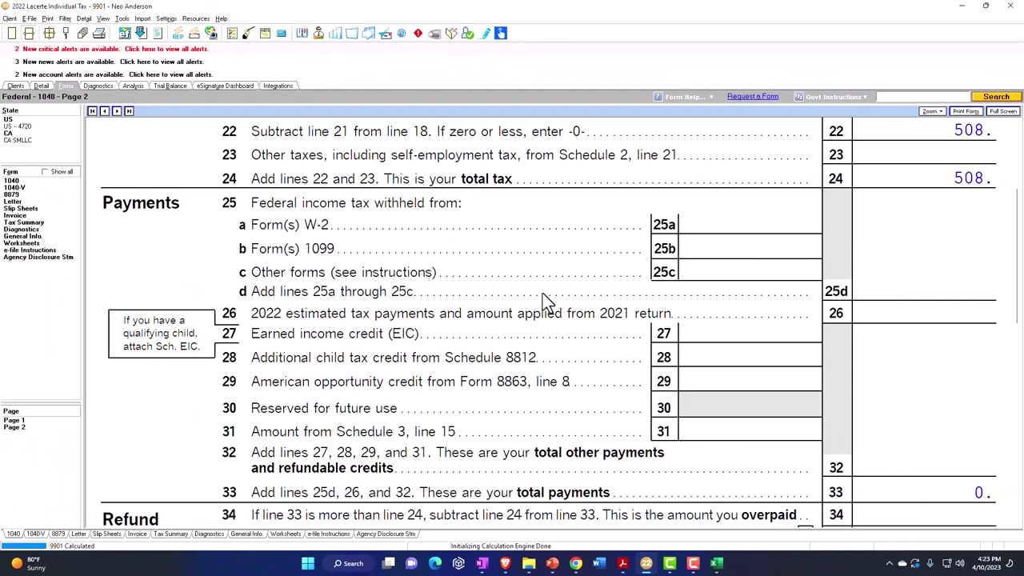
{"action": "scroll", "coordinate": [546, 302], "scroll_direction": "up", "scroll_amount": 2}
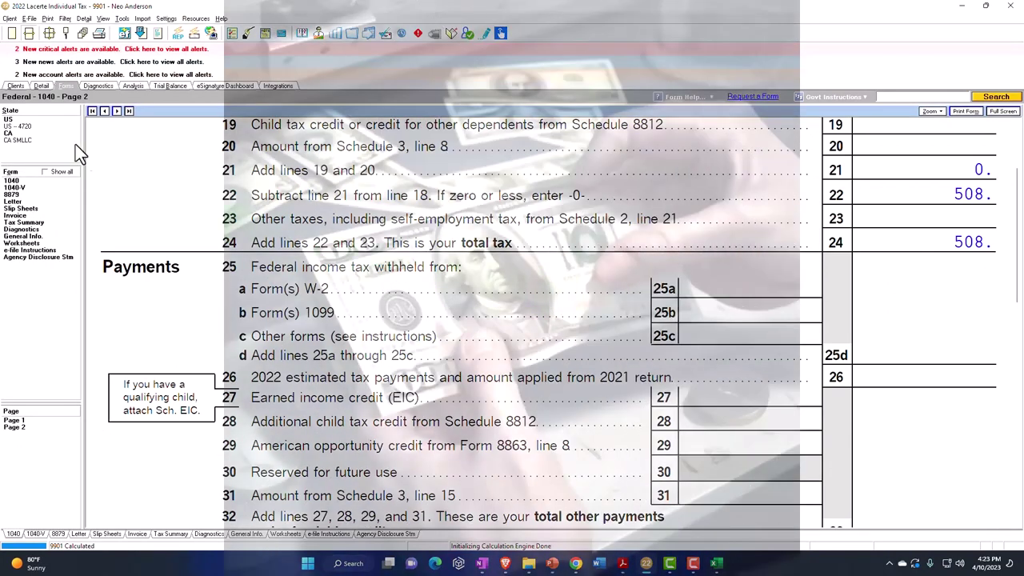
{"action": "left_click", "coordinate": [43, 86]}
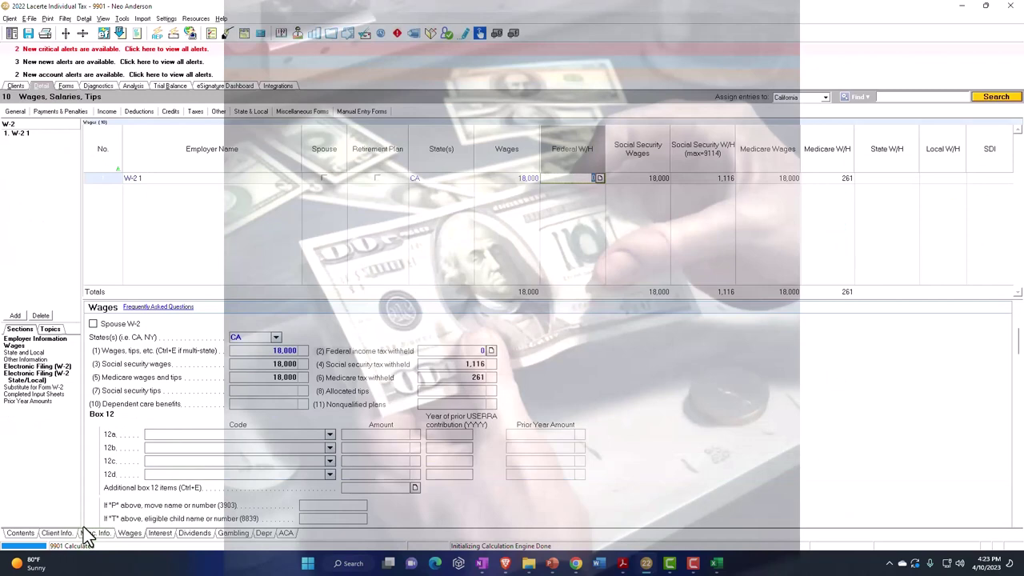
{"action": "left_click", "coordinate": [59, 534]}
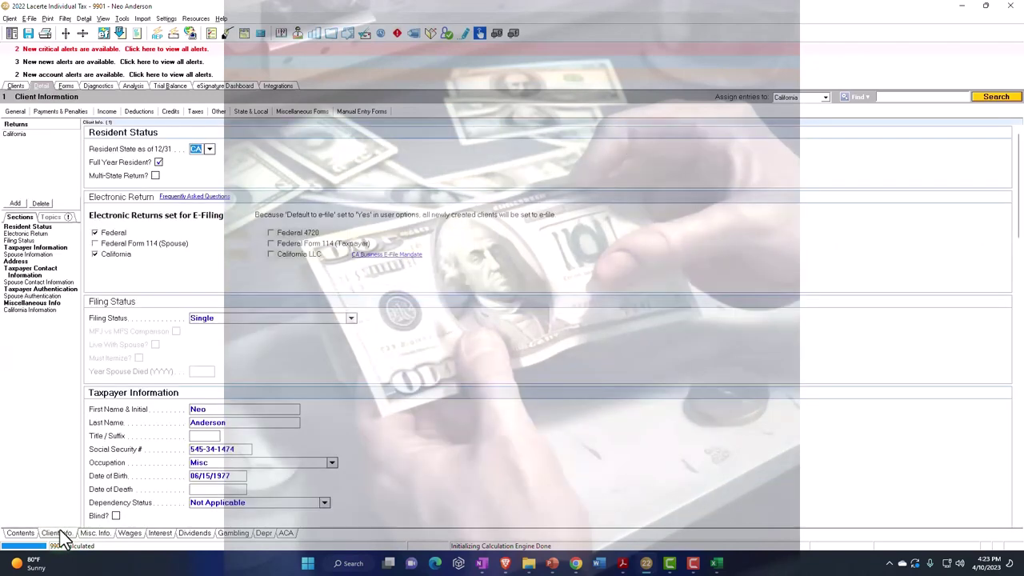
{"action": "left_click", "coordinate": [64, 87]}
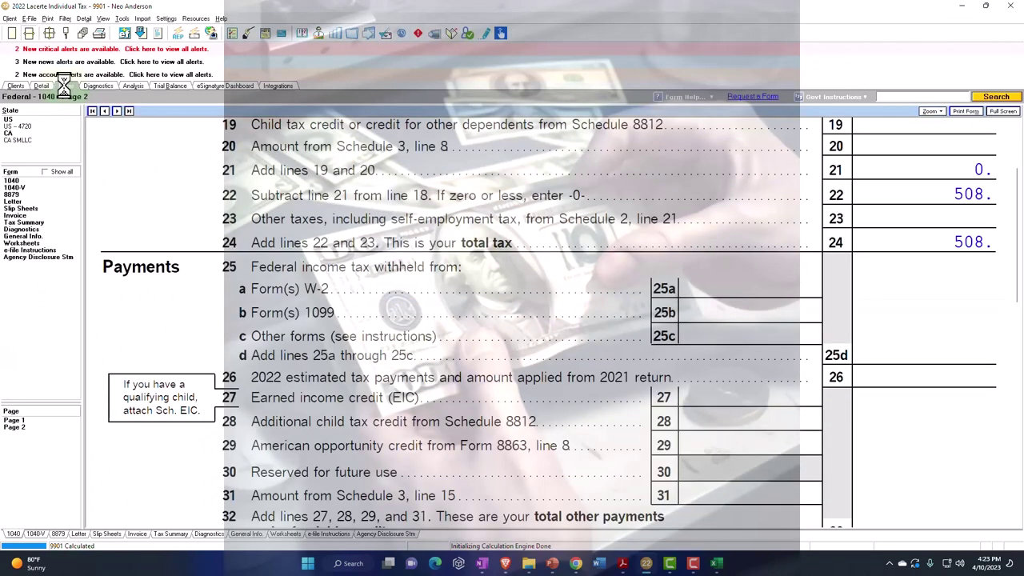
{"action": "left_click", "coordinate": [718, 564]}
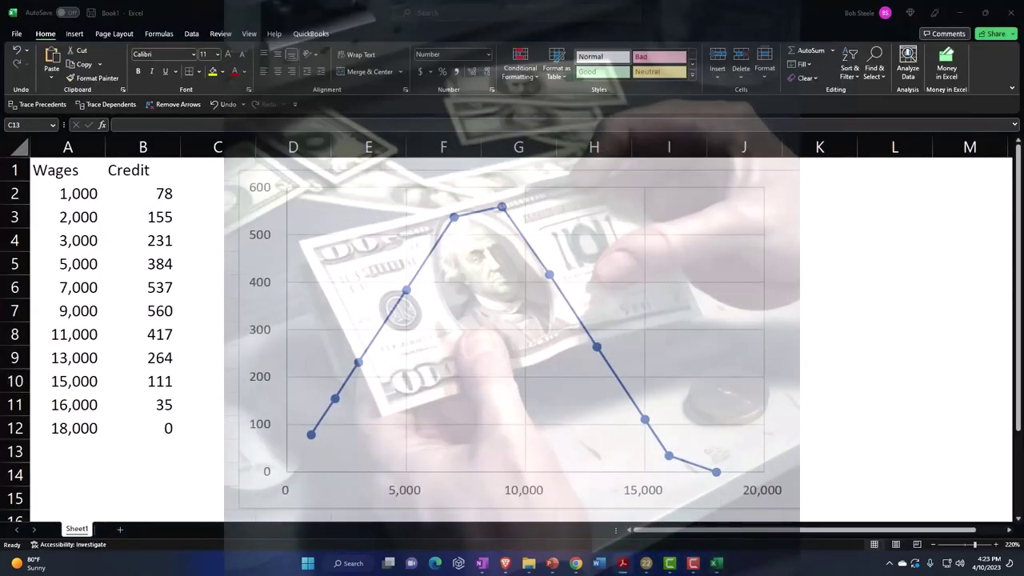
Scroll the IRS EIC table from page 46 onto page 47's 6,250–8,000 earnings rows.
{"action": "key", "text": "alt+Tab"}
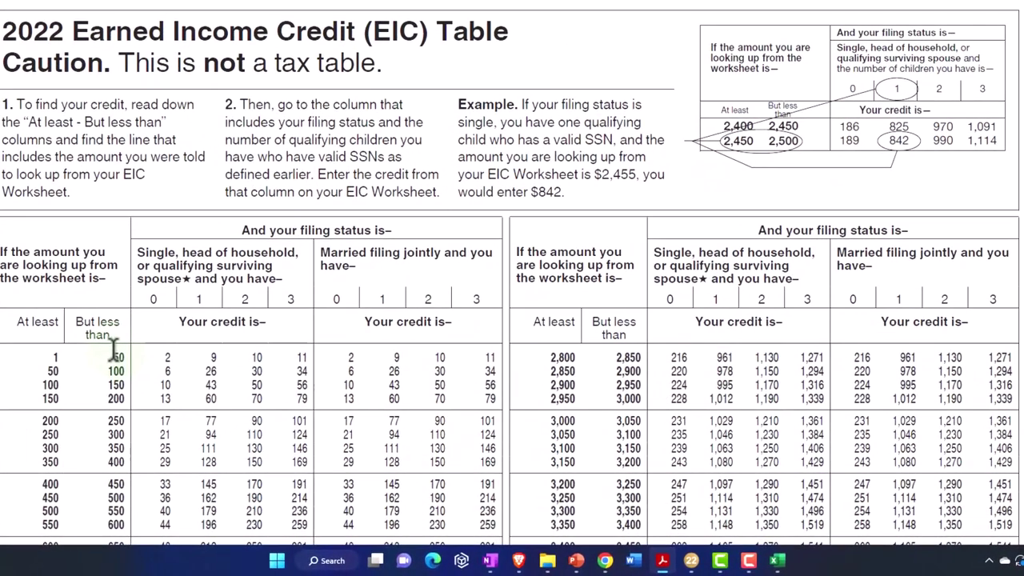
{"action": "scroll", "coordinate": [112, 344], "scroll_direction": "down", "scroll_amount": 2}
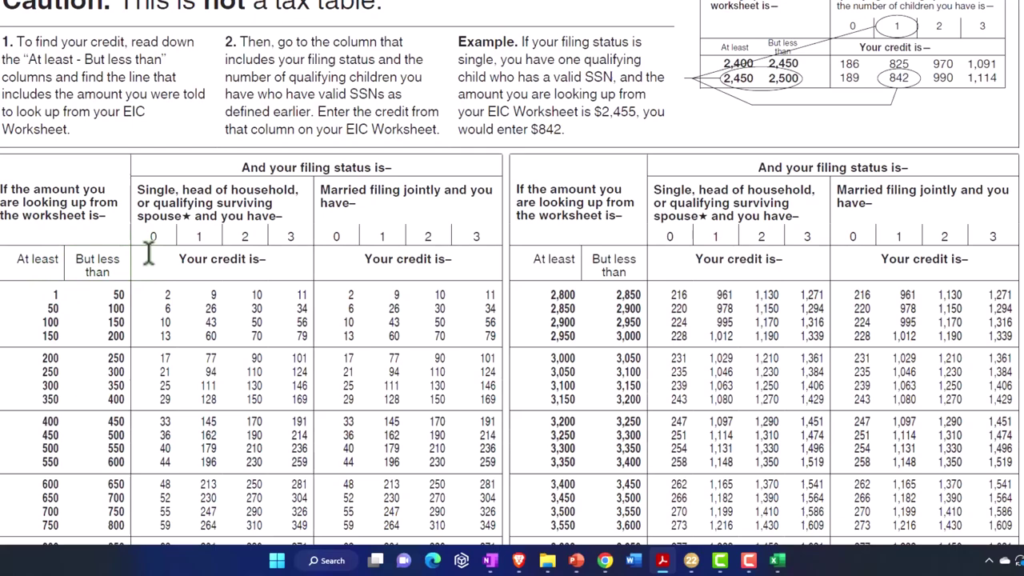
{"action": "scroll", "coordinate": [156, 242], "scroll_direction": "down", "scroll_amount": 4}
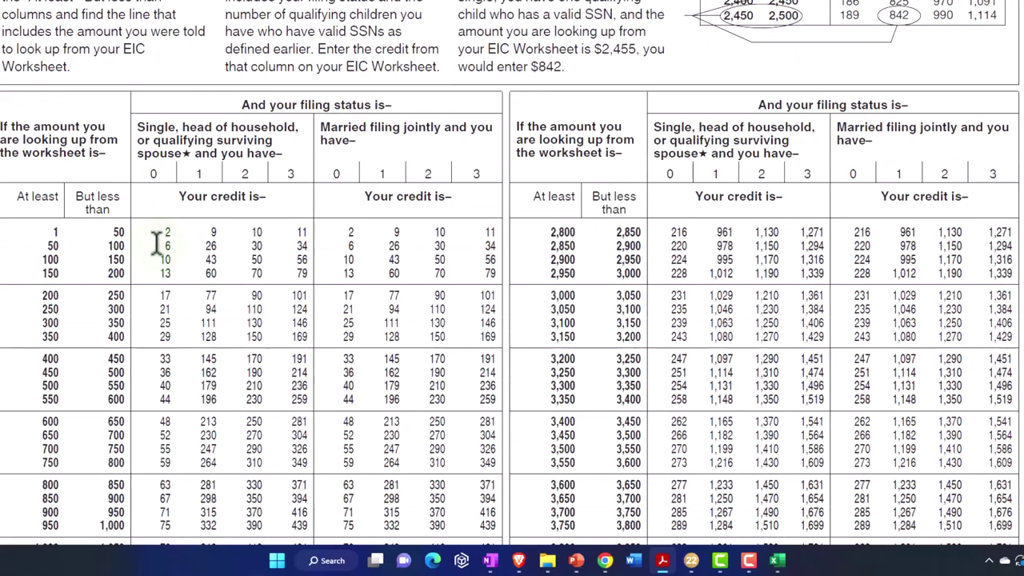
{"action": "scroll", "coordinate": [156, 242], "scroll_direction": "down", "scroll_amount": 2}
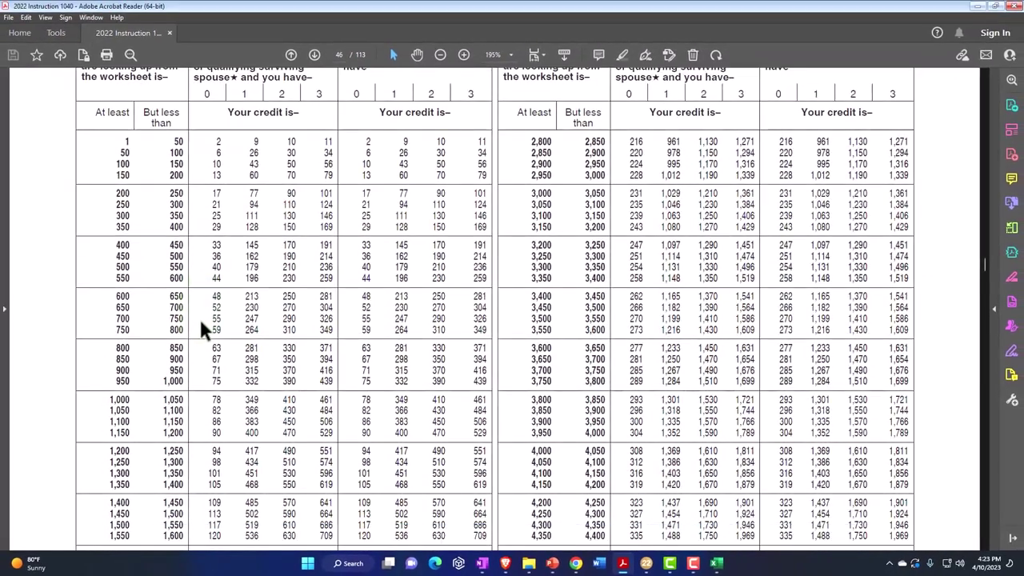
{"action": "scroll", "coordinate": [206, 272], "scroll_direction": "down", "scroll_amount": 3}
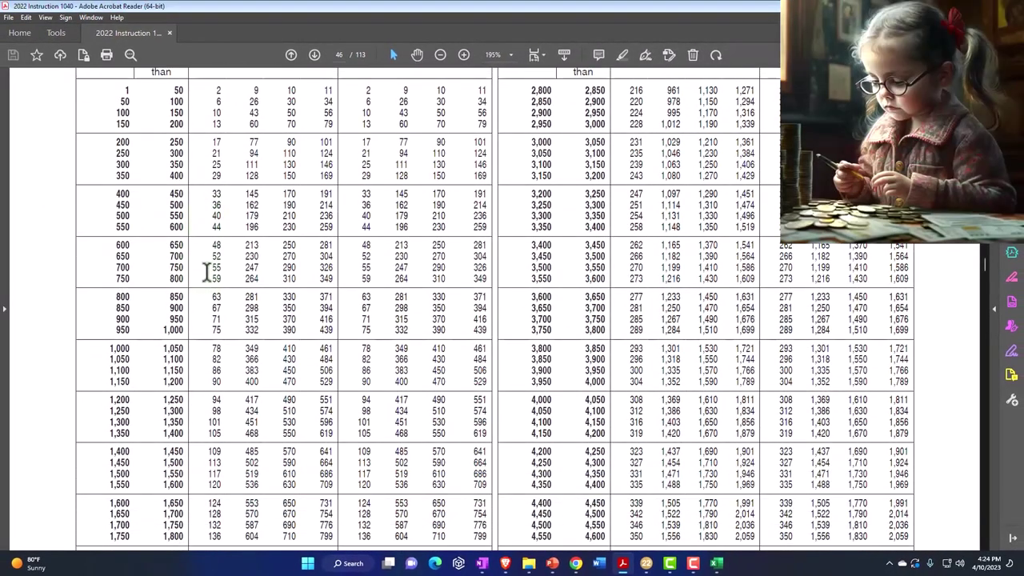
{"action": "scroll", "coordinate": [207, 285], "scroll_direction": "down", "scroll_amount": 9}
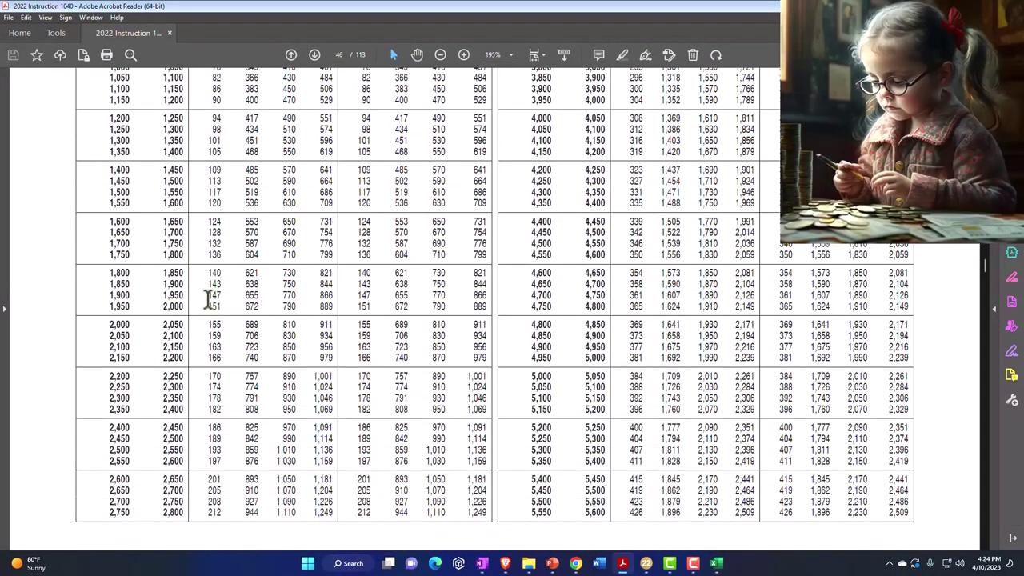
{"action": "scroll", "coordinate": [210, 300], "scroll_direction": "down", "scroll_amount": 1}
{"action": "scroll", "coordinate": [224, 344], "scroll_direction": "up", "scroll_amount": 15}
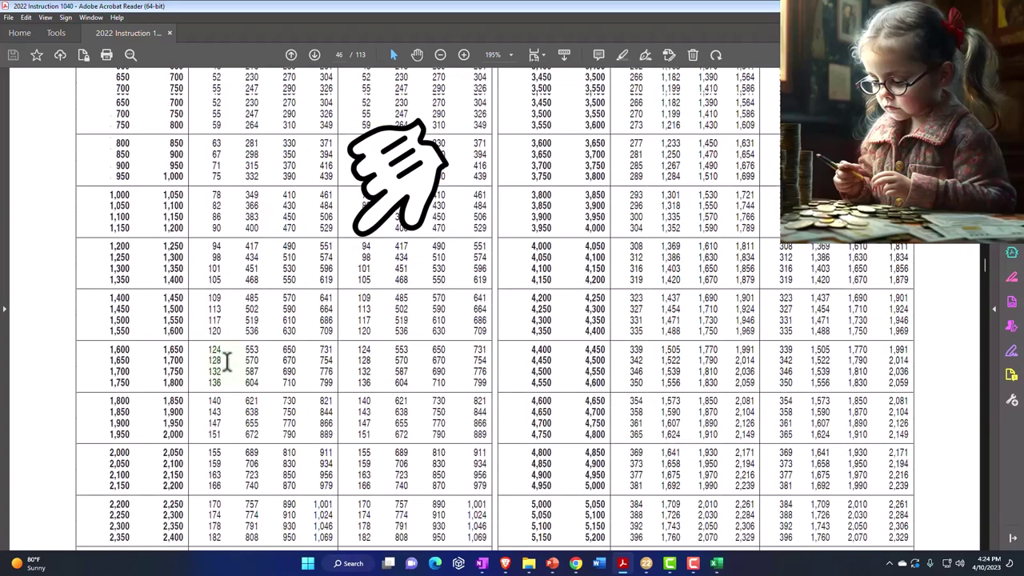
{"action": "scroll", "coordinate": [637, 220], "scroll_direction": "down", "scroll_amount": 13}
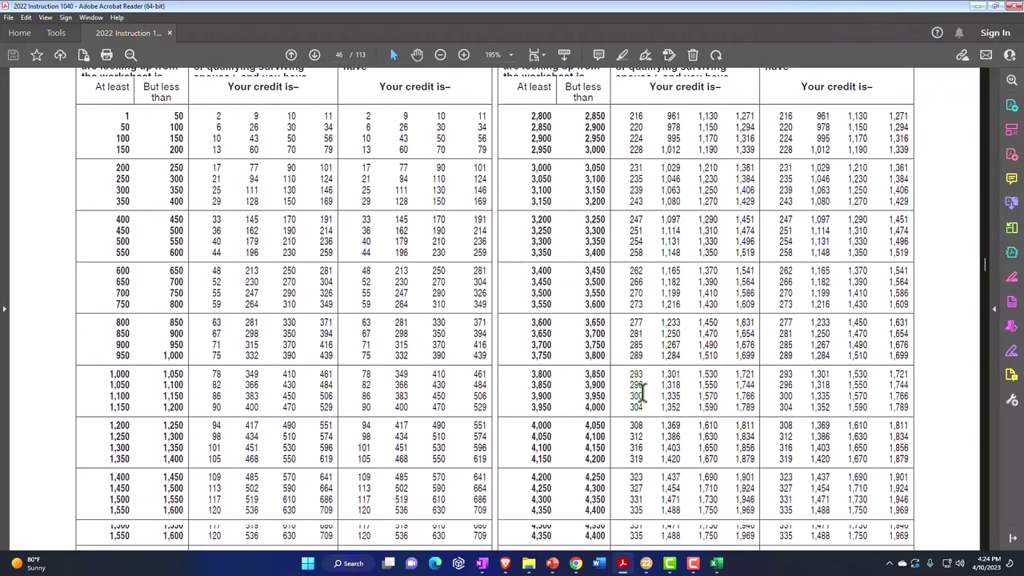
{"action": "scroll", "coordinate": [638, 408], "scroll_direction": "down", "scroll_amount": 10}
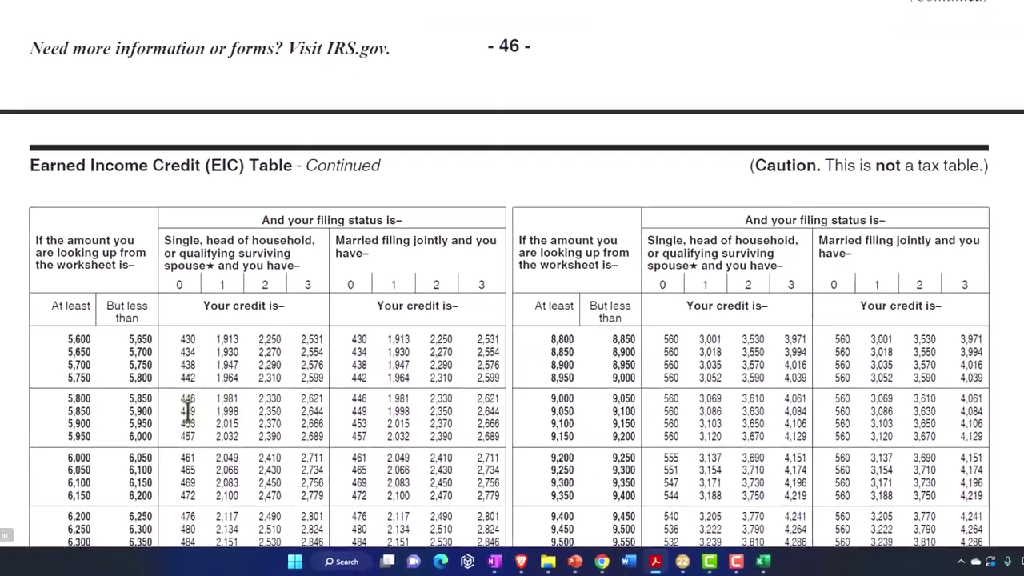
{"action": "scroll", "coordinate": [187, 410], "scroll_direction": "down", "scroll_amount": 10}
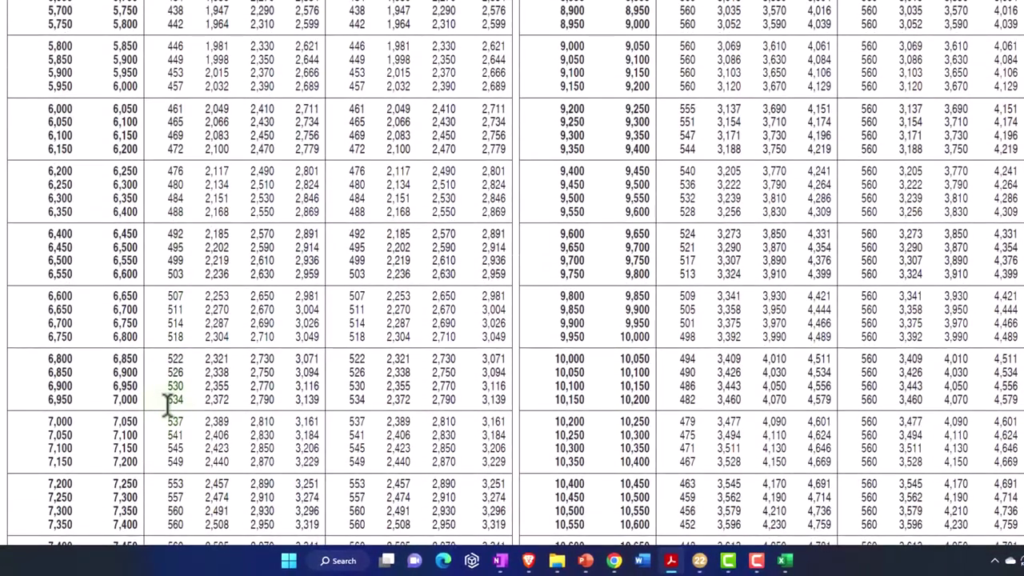
{"action": "scroll", "coordinate": [166, 407], "scroll_direction": "down", "scroll_amount": 2}
{"action": "scroll", "coordinate": [168, 440], "scroll_direction": "down", "scroll_amount": 1}
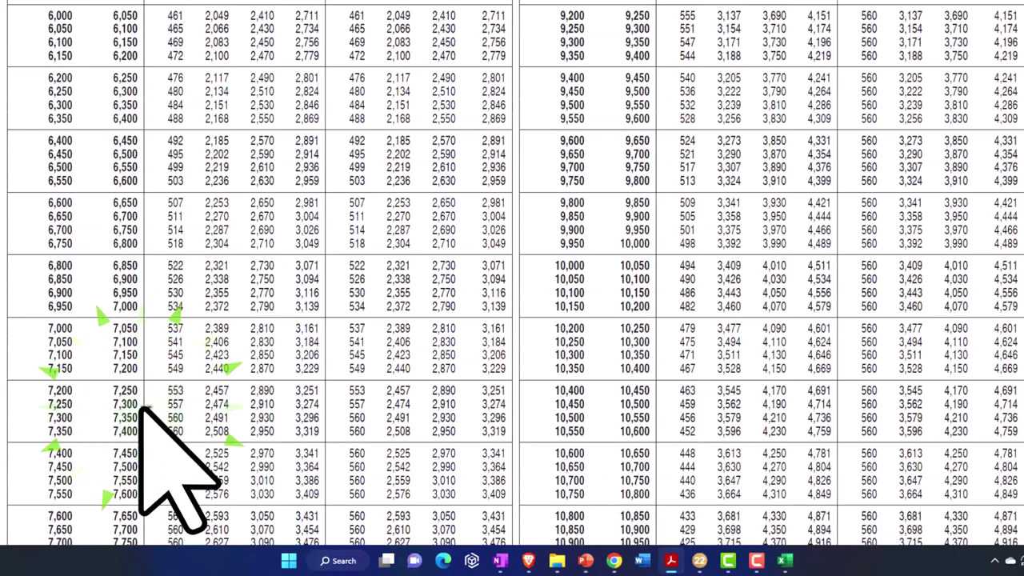
{"action": "scroll", "coordinate": [144, 412], "scroll_direction": "down", "scroll_amount": 3}
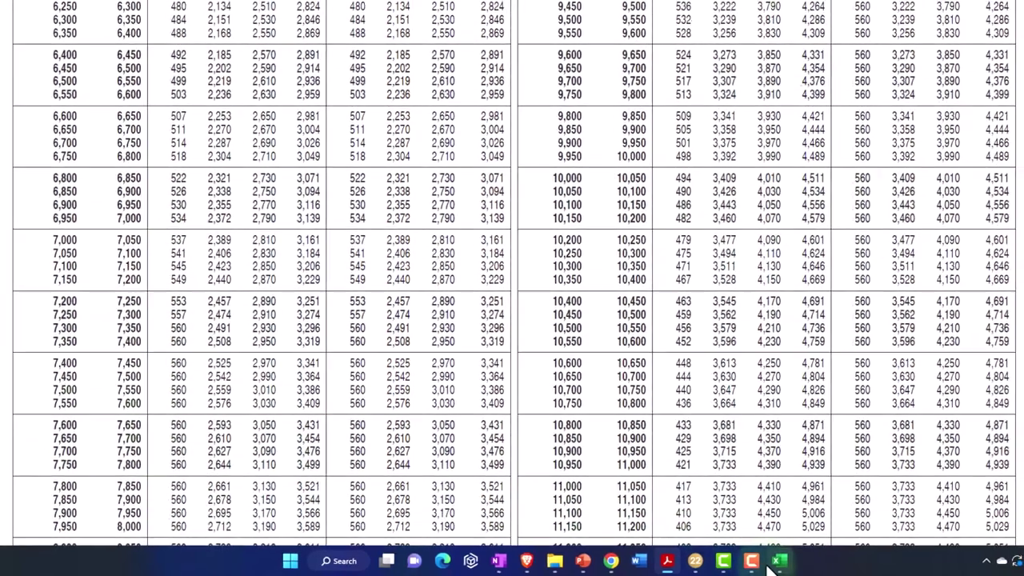
Compare Excel's 9,000-wage peak row with the EIC table in the PDF.
{"action": "left_click", "coordinate": [785, 560]}
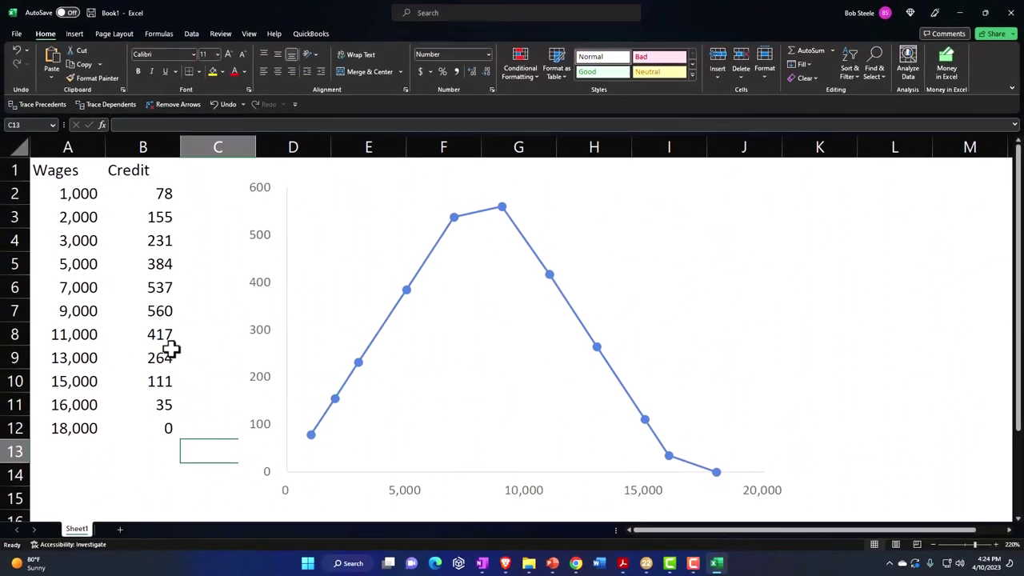
{"action": "left_click", "coordinate": [89, 310]}
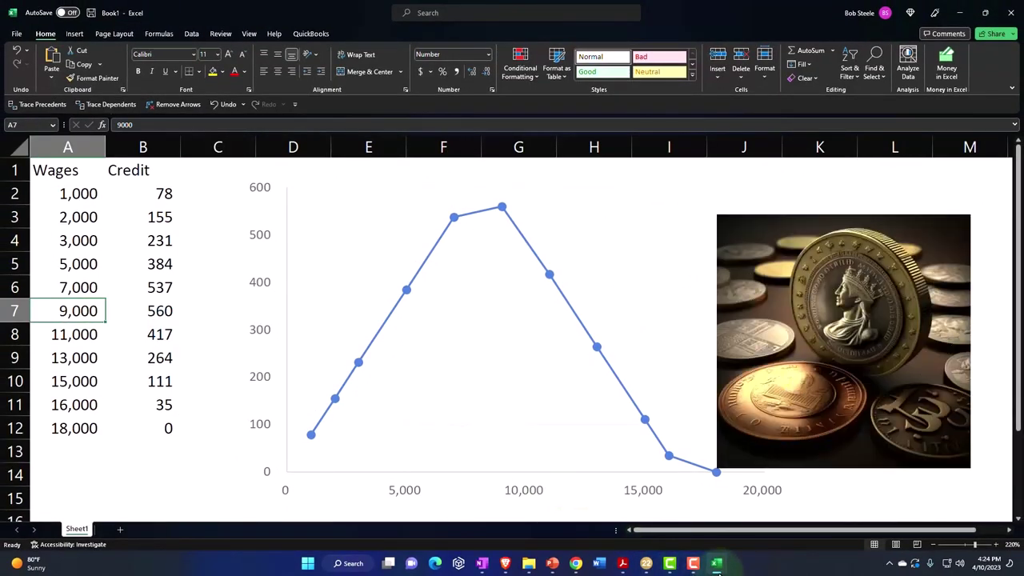
{"action": "left_click", "coordinate": [623, 563]}
{"action": "scroll", "coordinate": [120, 346], "scroll_direction": "down", "scroll_amount": 5}
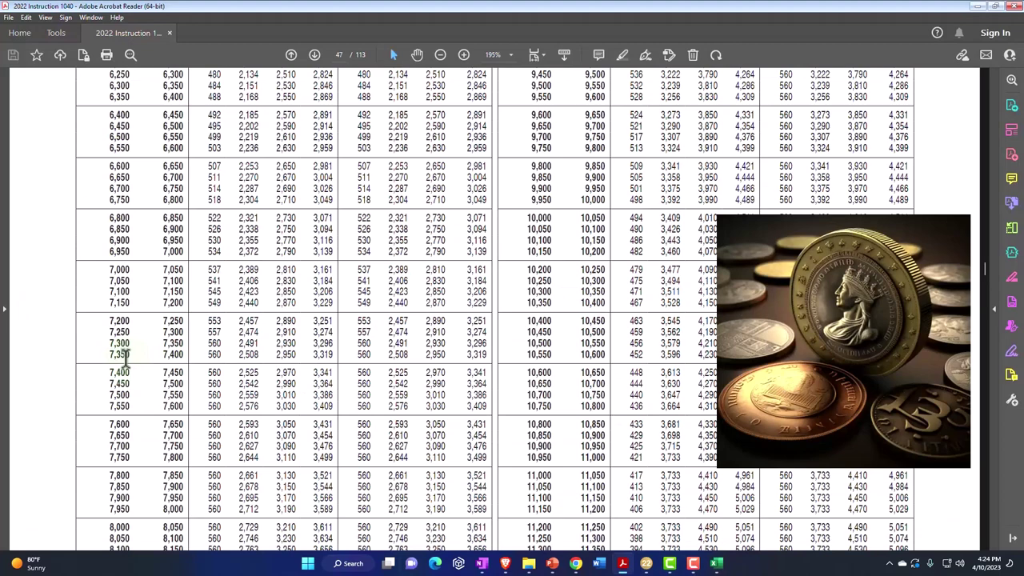
{"action": "scroll", "coordinate": [124, 360], "scroll_direction": "down", "scroll_amount": 3}
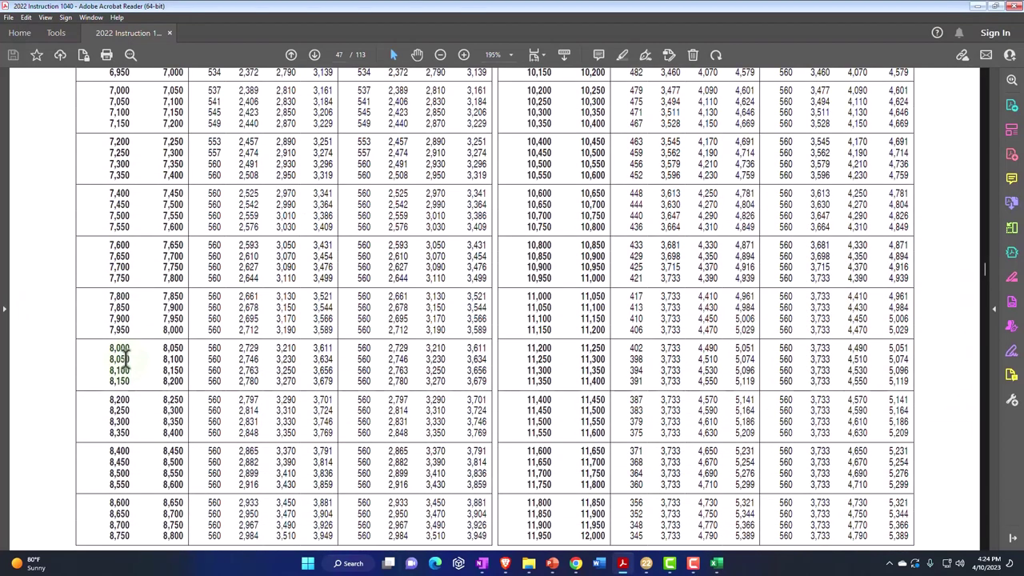
{"action": "scroll", "coordinate": [204, 454], "scroll_direction": "down", "scroll_amount": 1}
{"action": "scroll", "coordinate": [204, 454], "scroll_direction": "up", "scroll_amount": 15}
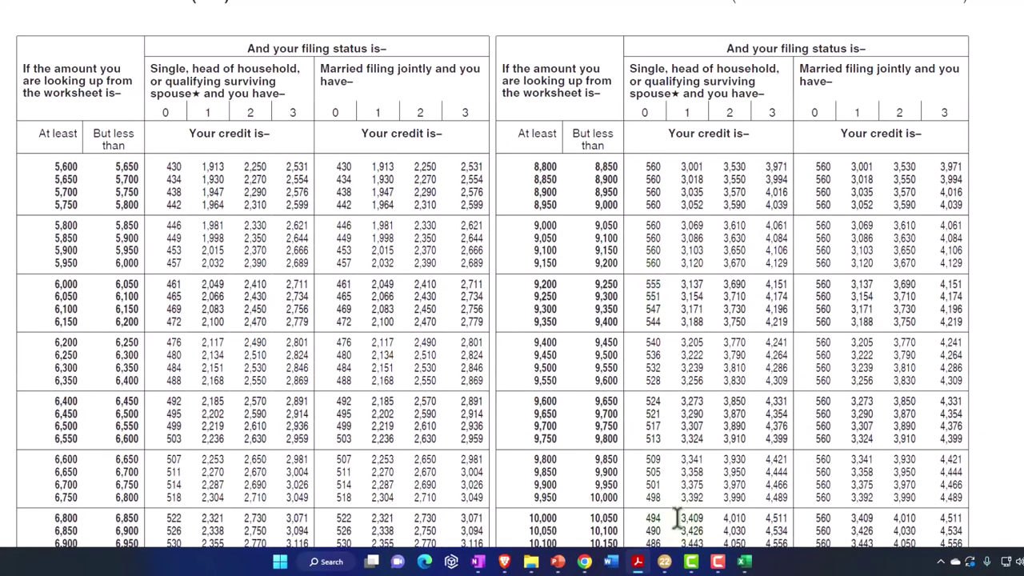
Check the 15,000 wages, 111 credit row against the EIC table through page 48.
{"action": "left_click", "coordinate": [746, 563]}
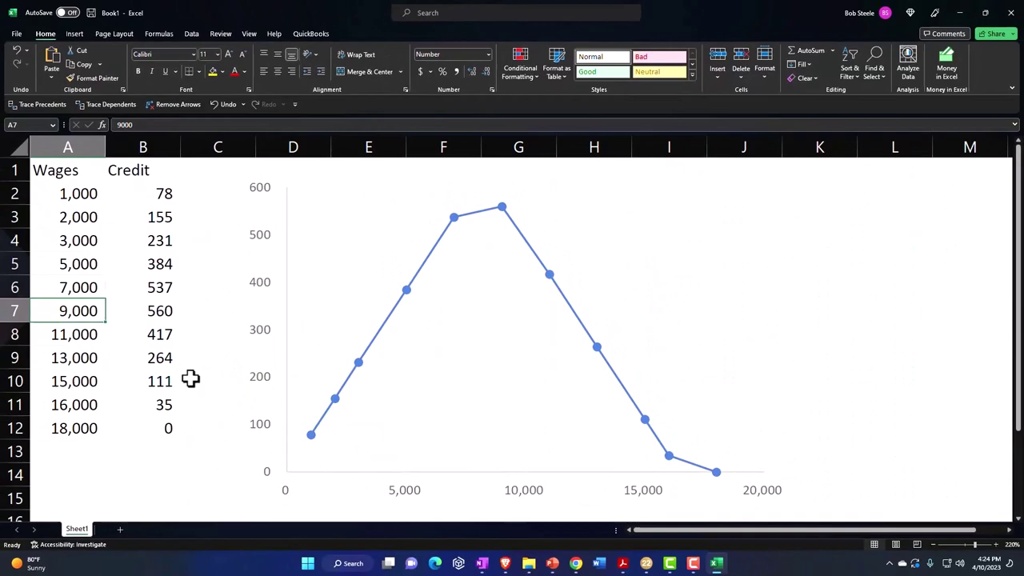
{"action": "left_click", "coordinate": [89, 381]}
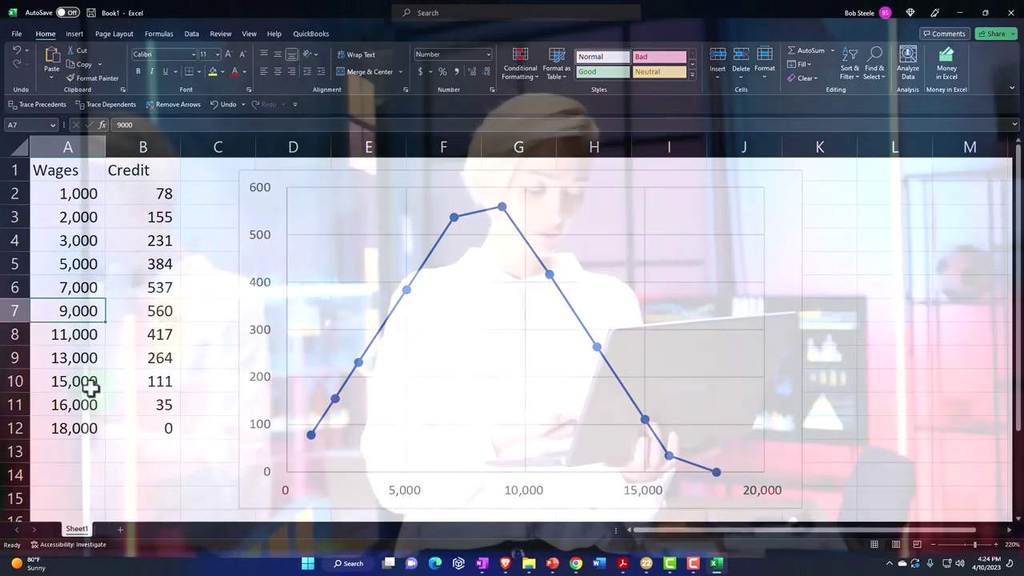
{"action": "left_click", "coordinate": [723, 568]}
{"action": "scroll", "coordinate": [584, 376], "scroll_direction": "down", "scroll_amount": 5}
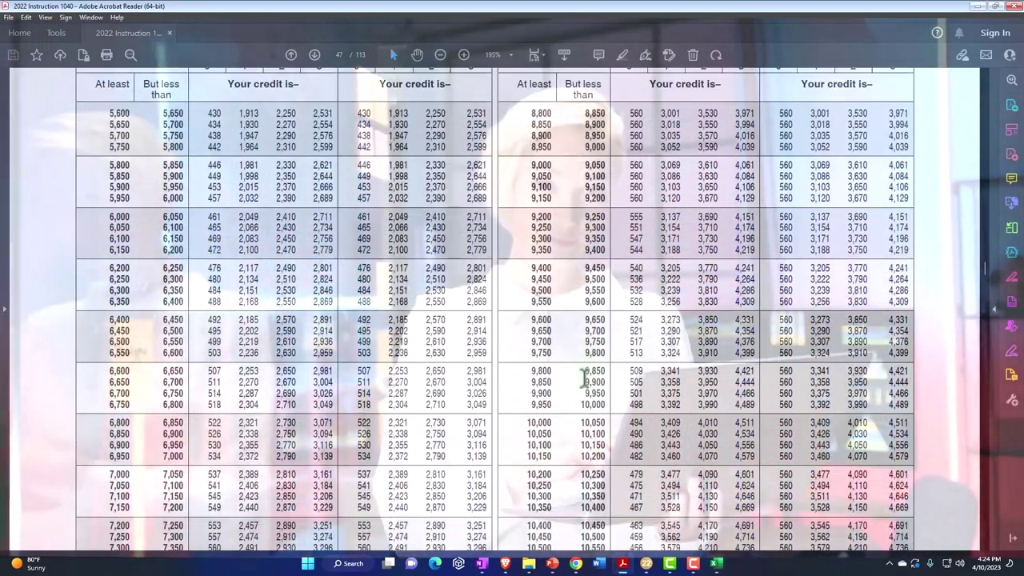
{"action": "scroll", "coordinate": [584, 376], "scroll_direction": "down", "scroll_amount": 8}
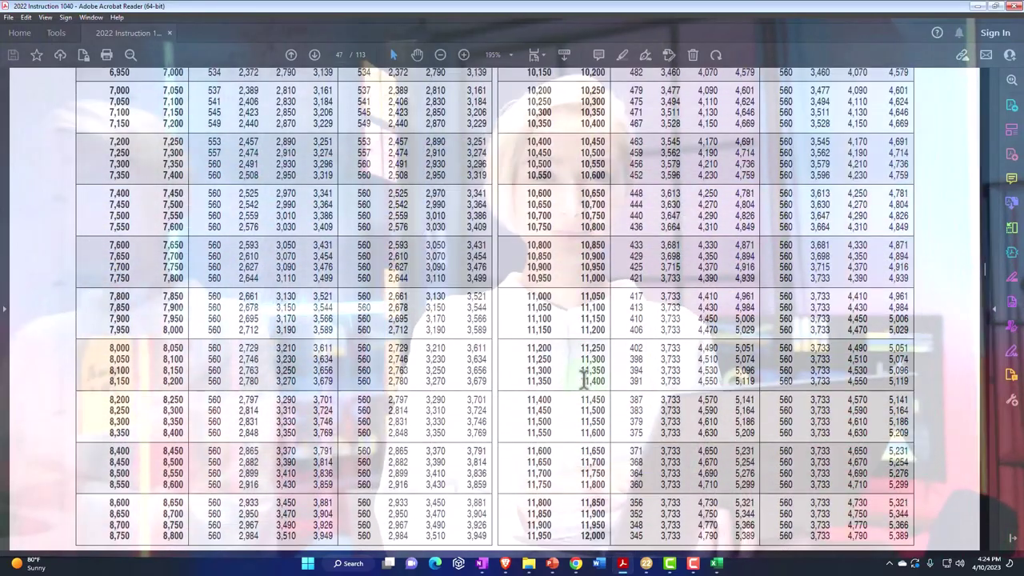
{"action": "scroll", "coordinate": [584, 382], "scroll_direction": "down", "scroll_amount": 10}
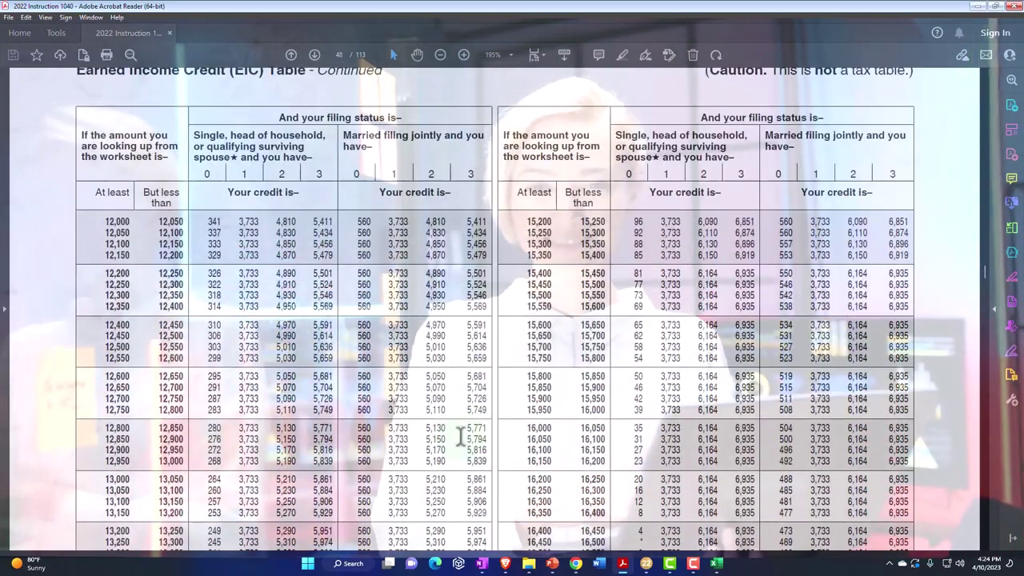
{"action": "scroll", "coordinate": [212, 436], "scroll_direction": "down", "scroll_amount": 10}
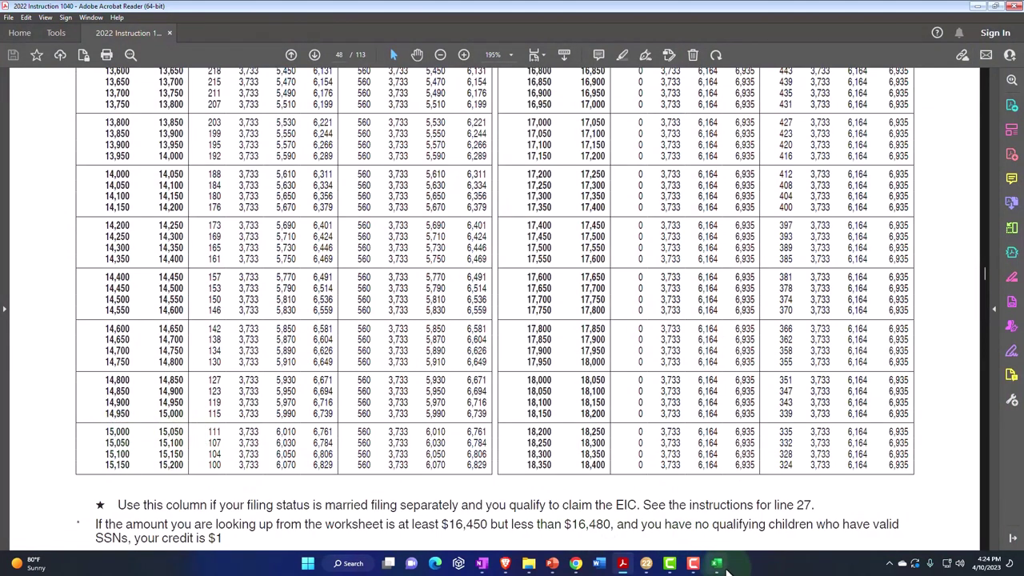
{"action": "left_click", "coordinate": [718, 565]}
{"action": "left_click", "coordinate": [165, 379]}
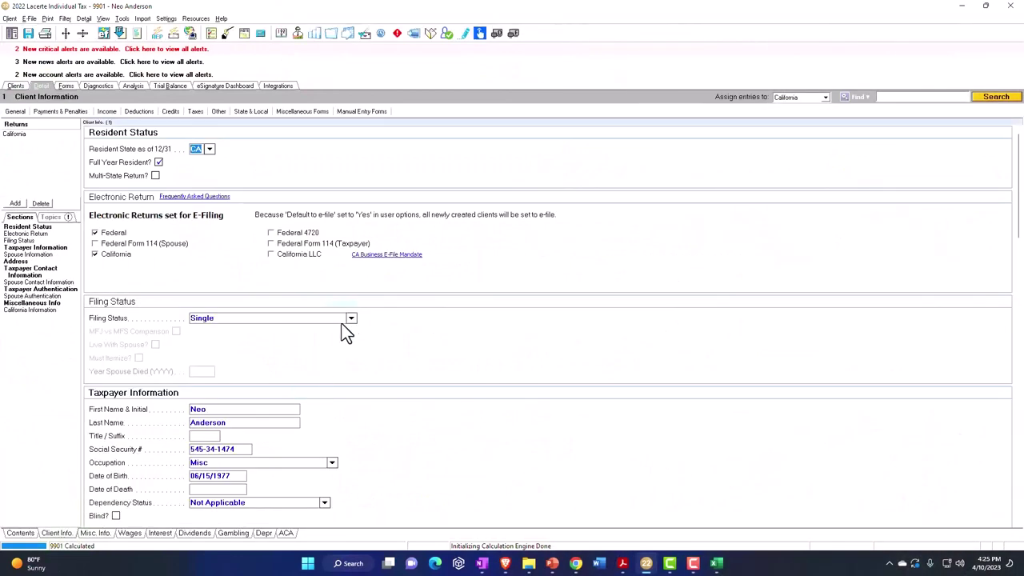
Set the filing status to Married filing jointly and view Form 1040 page 1.
{"action": "left_click", "coordinate": [350, 317]}
{"action": "left_click", "coordinate": [313, 339]}
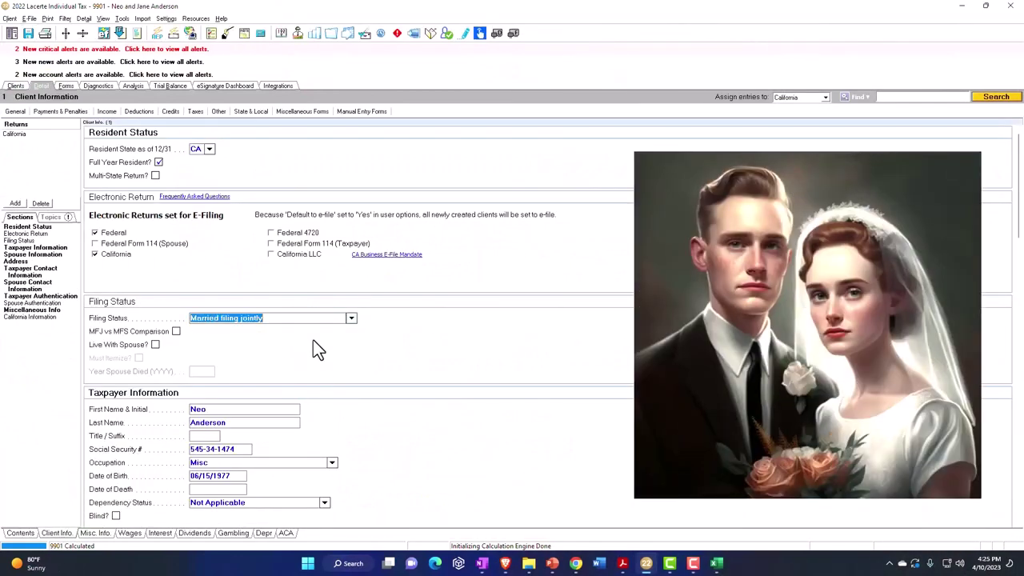
{"action": "left_click", "coordinate": [72, 86]}
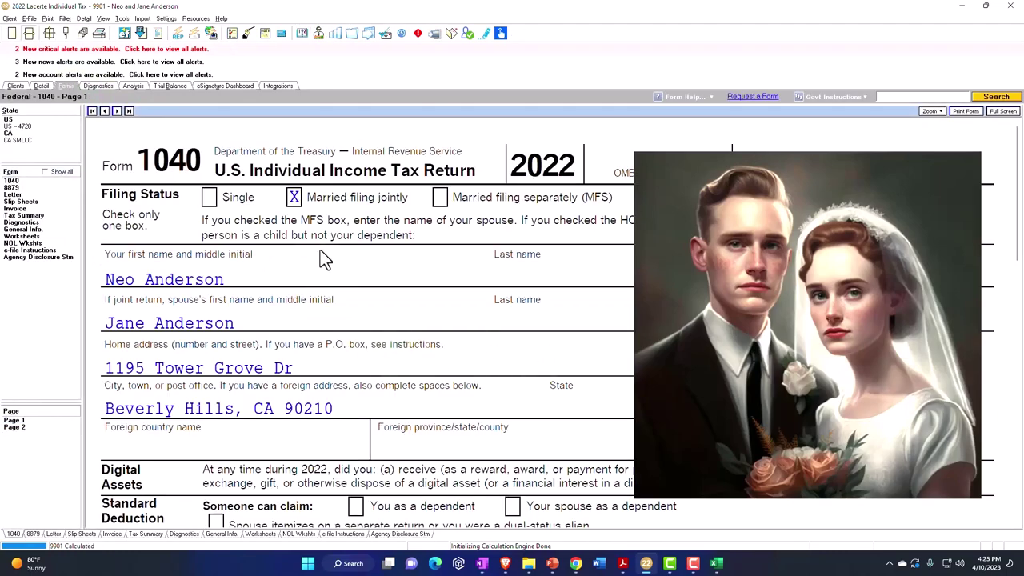
Scroll to Form 1040 page 2 and check line 27's 351 earned income credit.
{"action": "scroll", "coordinate": [319, 246], "scroll_direction": "down", "scroll_amount": 6}
{"action": "scroll", "coordinate": [480, 276], "scroll_direction": "down", "scroll_amount": 4}
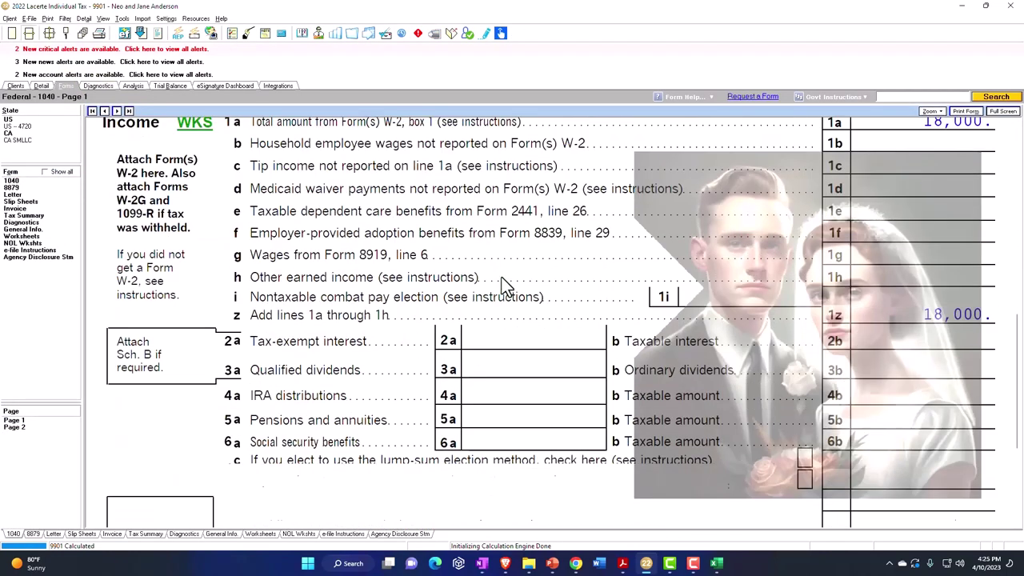
{"action": "scroll", "coordinate": [504, 284], "scroll_direction": "down", "scroll_amount": 5}
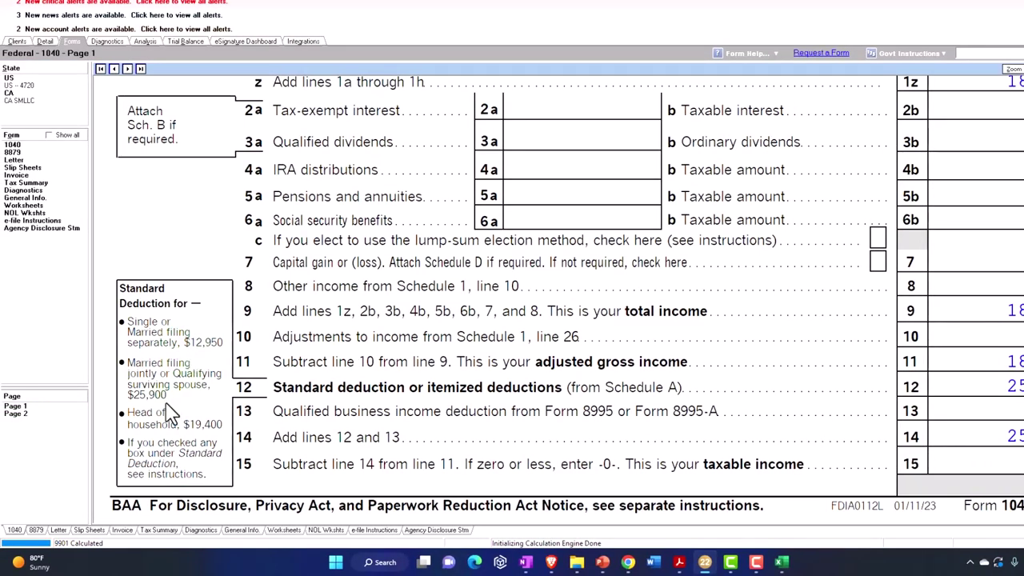
{"action": "left_click", "coordinate": [24, 414]}
{"action": "scroll", "coordinate": [478, 367], "scroll_direction": "down", "scroll_amount": 3}
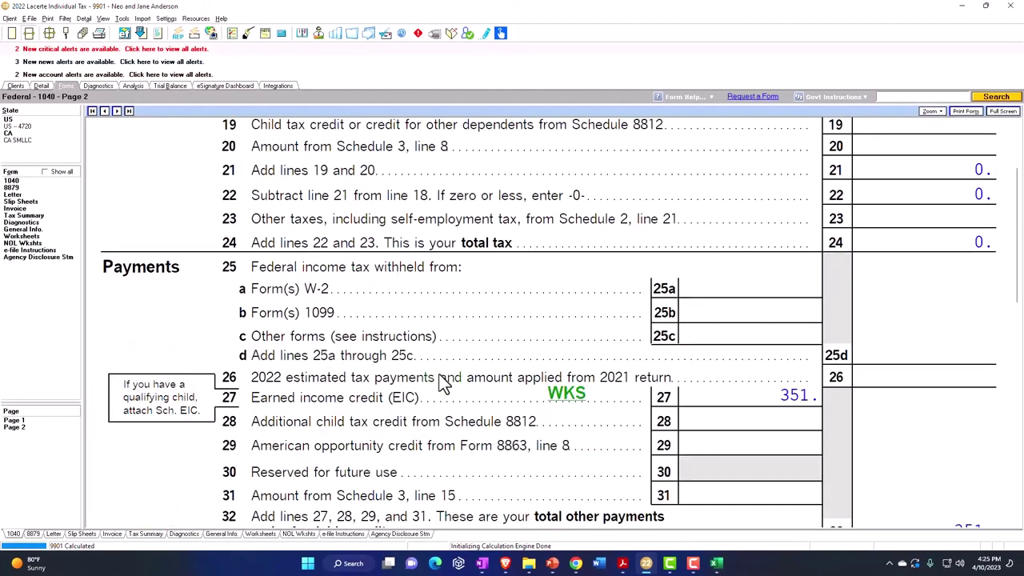
{"action": "scroll", "coordinate": [444, 384], "scroll_direction": "down", "scroll_amount": 1}
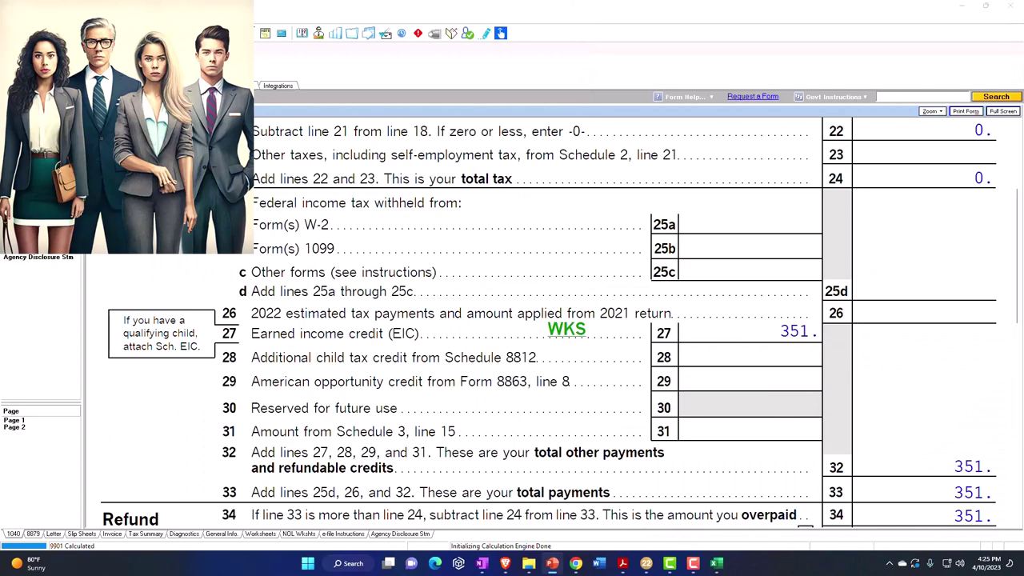
Change the W-2 wages from 18,000 to 20,000 and view Form 1040's 198 credit.
{"action": "left_click", "coordinate": [41, 86]}
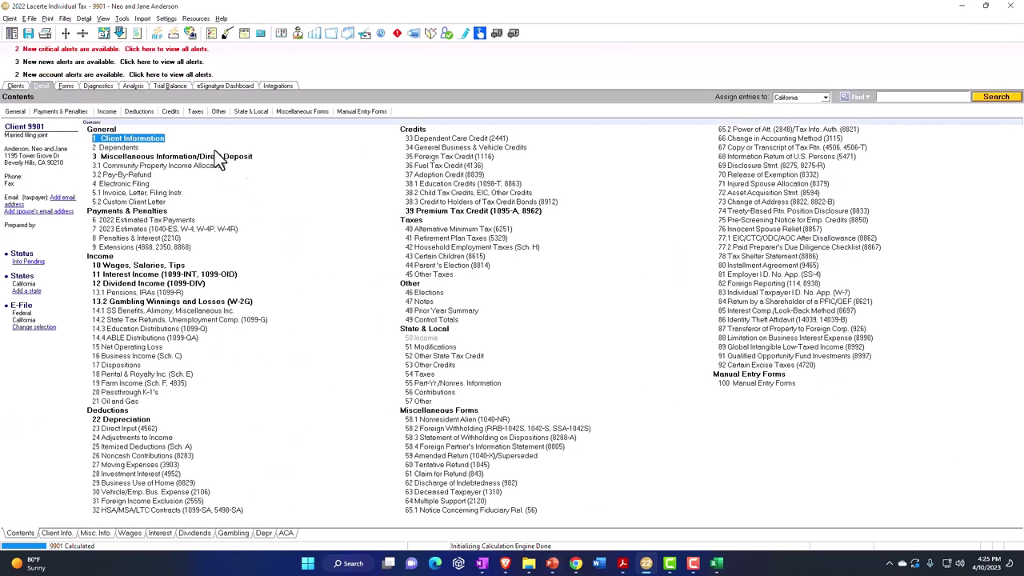
{"action": "left_click", "coordinate": [106, 112]}
{"action": "double_click", "coordinate": [141, 131]}
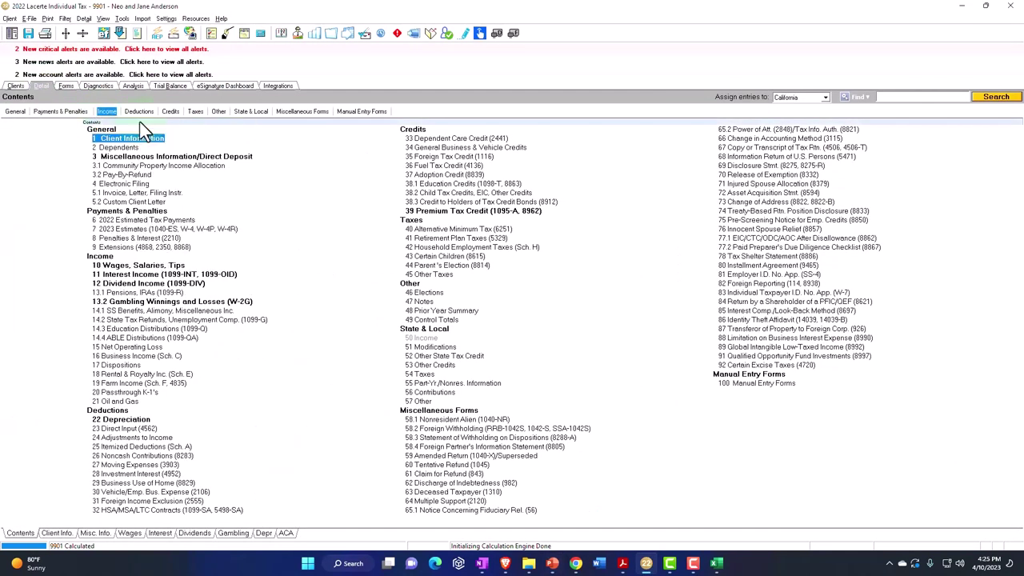
{"action": "left_click", "coordinate": [496, 179]}
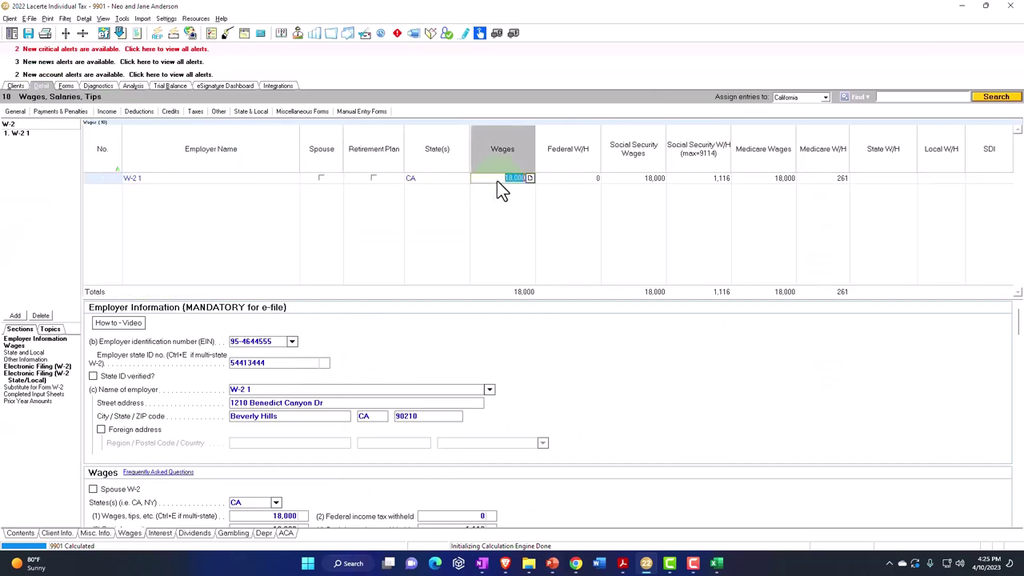
{"action": "type", "text": "20000"}
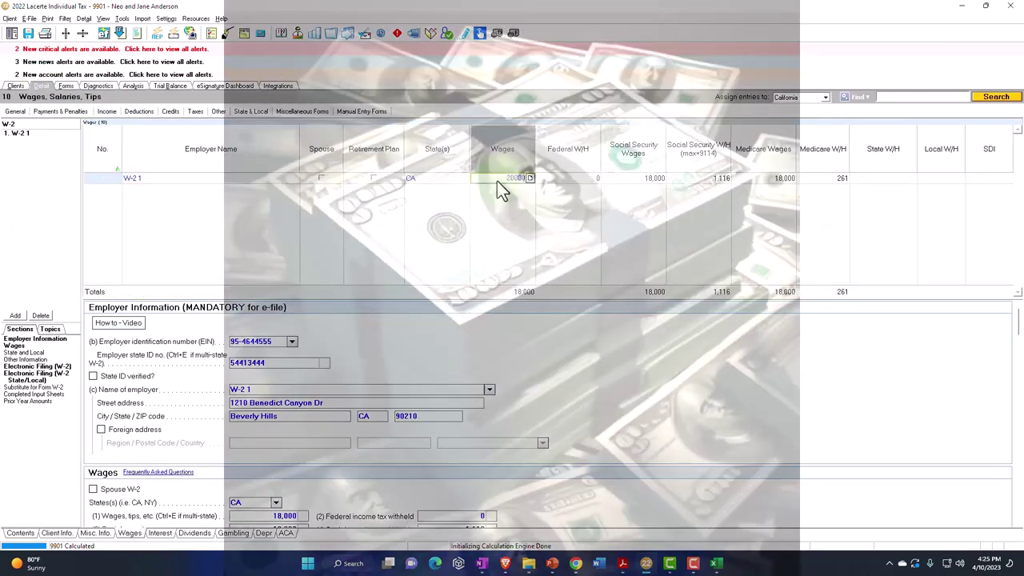
{"action": "key", "text": "Tab"}
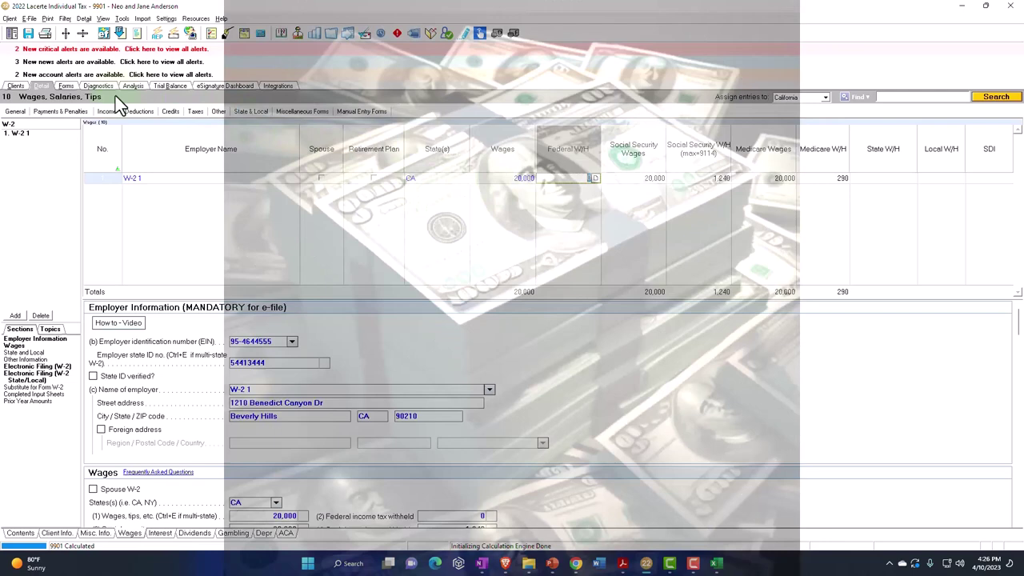
{"action": "left_click", "coordinate": [67, 87]}
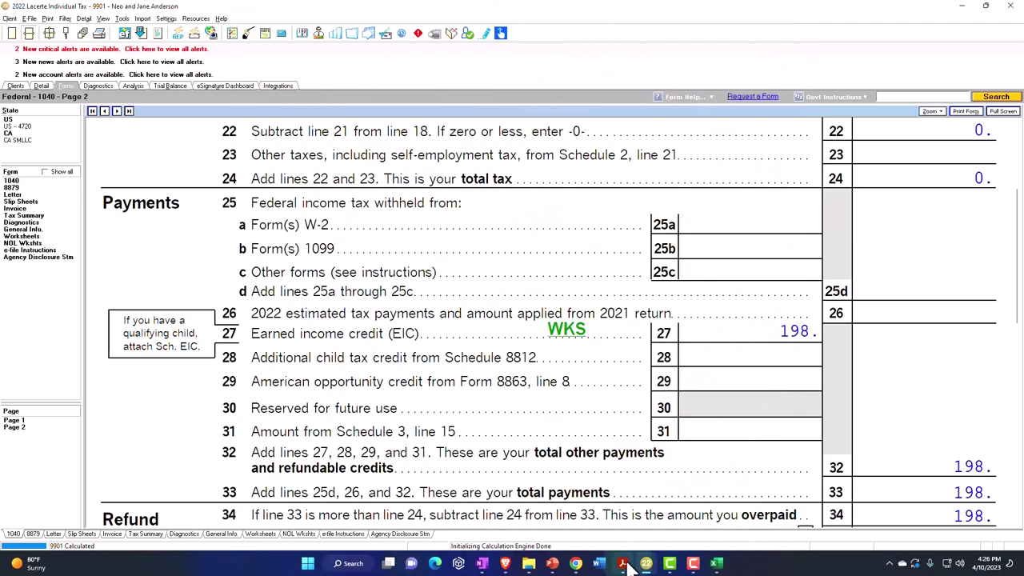
{"action": "left_click", "coordinate": [622, 563]}
{"action": "scroll", "coordinate": [400, 312], "scroll_direction": "up", "scroll_amount": 3}
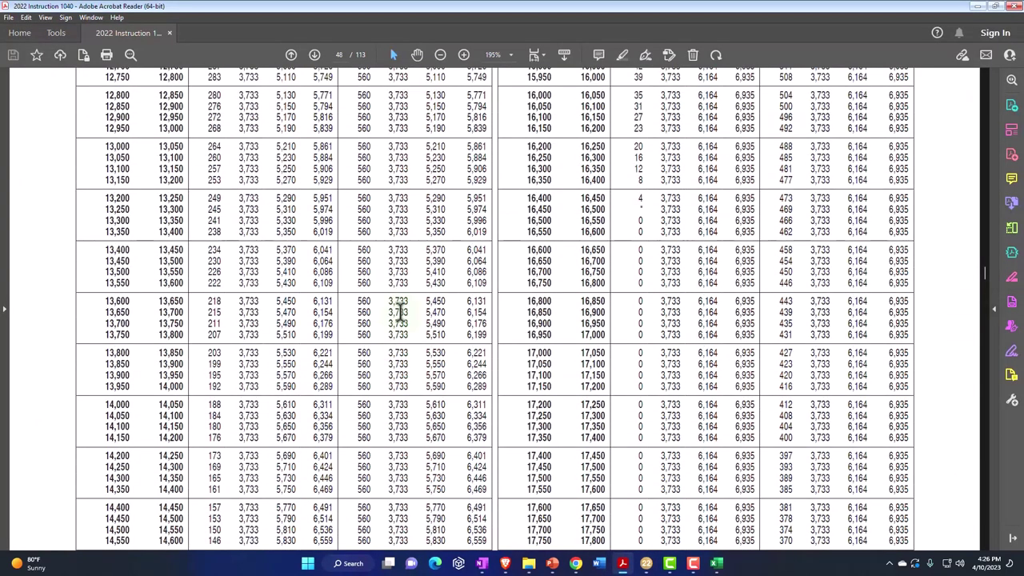
{"action": "scroll", "coordinate": [399, 312], "scroll_direction": "up", "scroll_amount": 5}
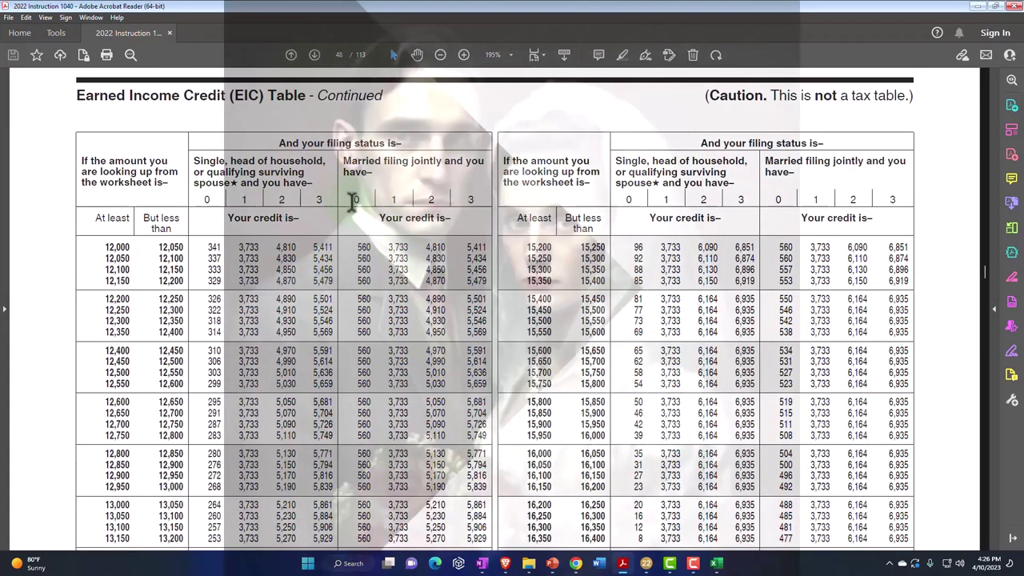
{"action": "scroll", "coordinate": [353, 294], "scroll_direction": "down", "scroll_amount": 2}
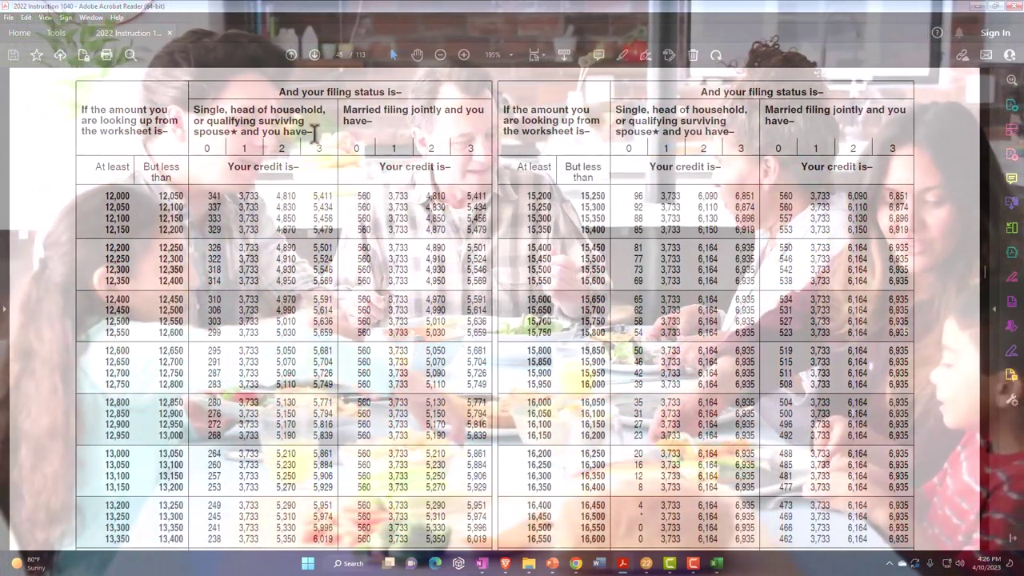
{"action": "left_click", "coordinate": [647, 563]}
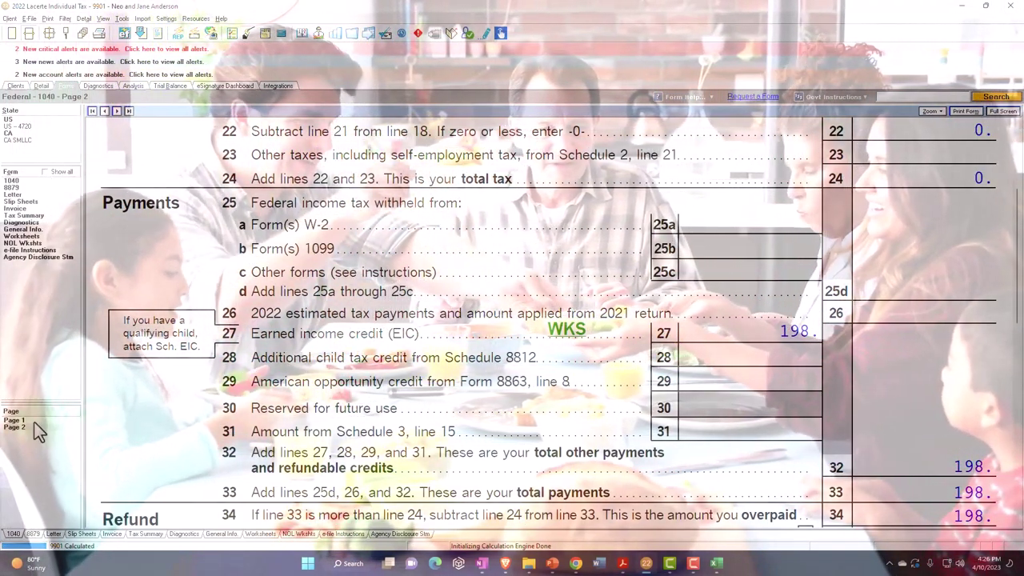
Review the 20,000 wages on line 1a of Form 1040 page 1.
{"action": "left_click", "coordinate": [34, 422]}
{"action": "scroll", "coordinate": [480, 404], "scroll_direction": "down", "scroll_amount": 10}
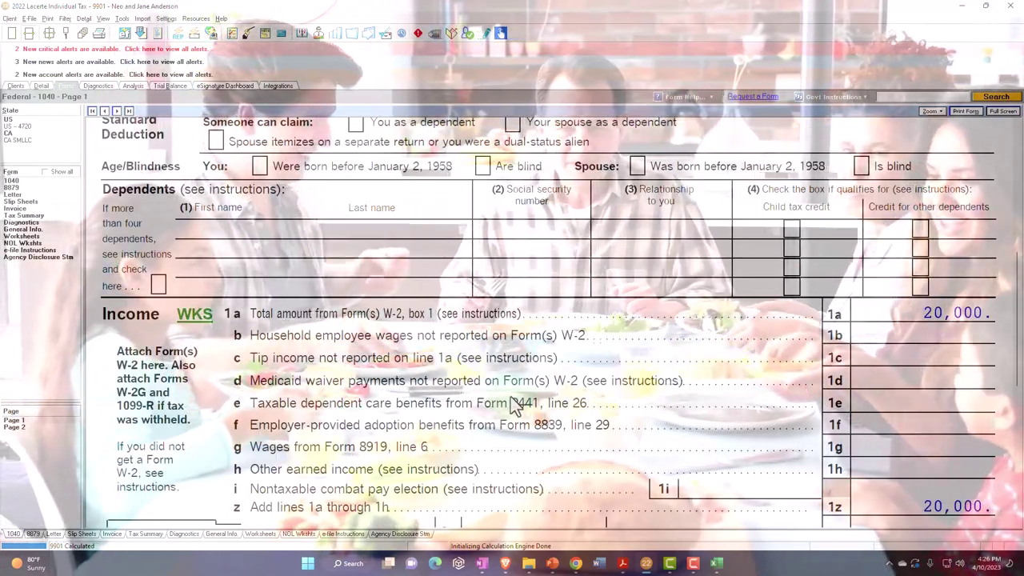
{"action": "scroll", "coordinate": [516, 406], "scroll_direction": "down", "scroll_amount": 2}
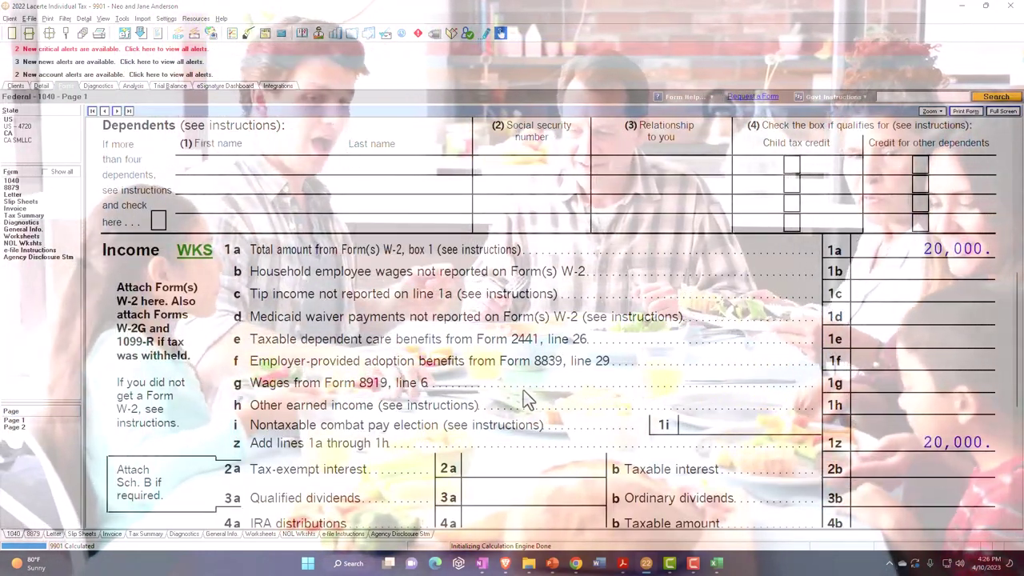
{"action": "scroll", "coordinate": [516, 375], "scroll_direction": "down", "scroll_amount": 4}
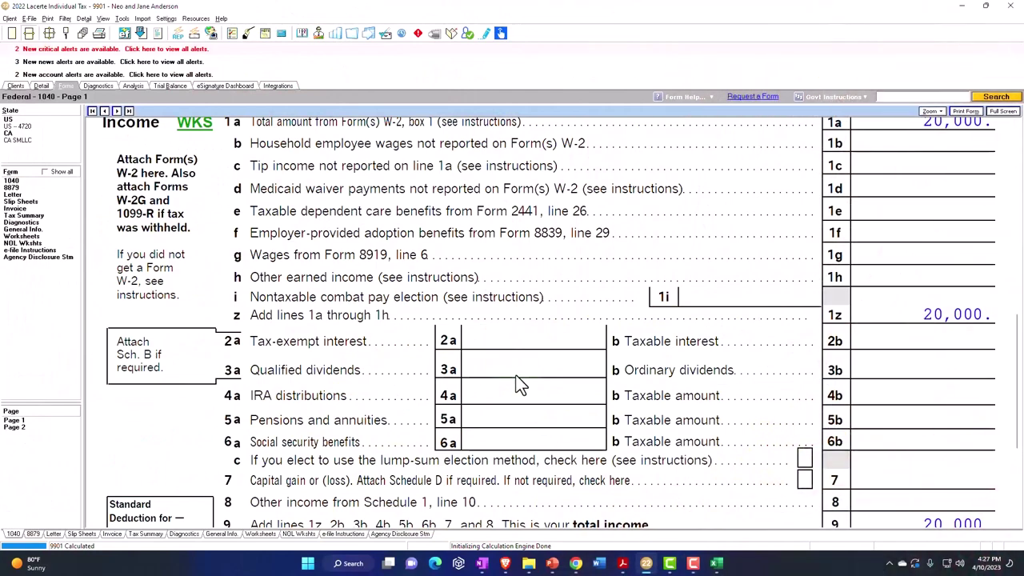
{"action": "scroll", "coordinate": [516, 384], "scroll_direction": "up", "scroll_amount": 2}
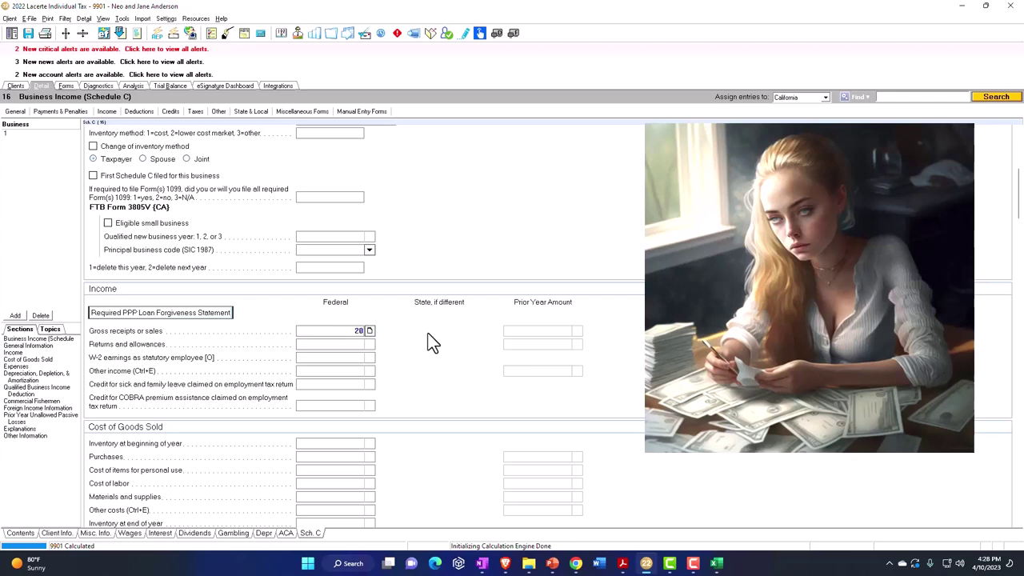
Enter 20,000 Schedule C gross receipts and 11,000 advertising expense, then return to Form 1040.
{"action": "key", "text": "Return"}
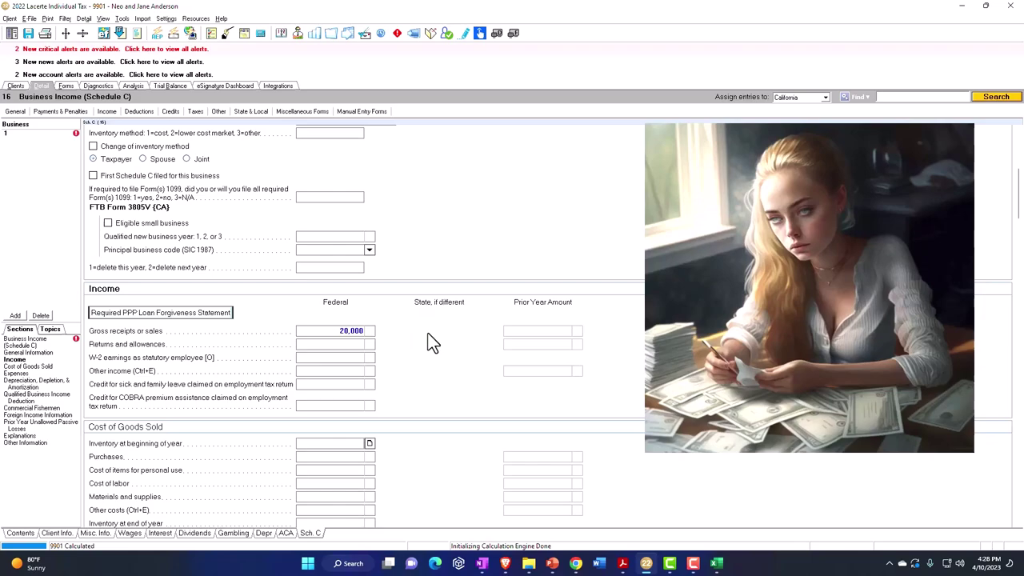
{"action": "scroll", "coordinate": [432, 344], "scroll_direction": "down", "scroll_amount": 2}
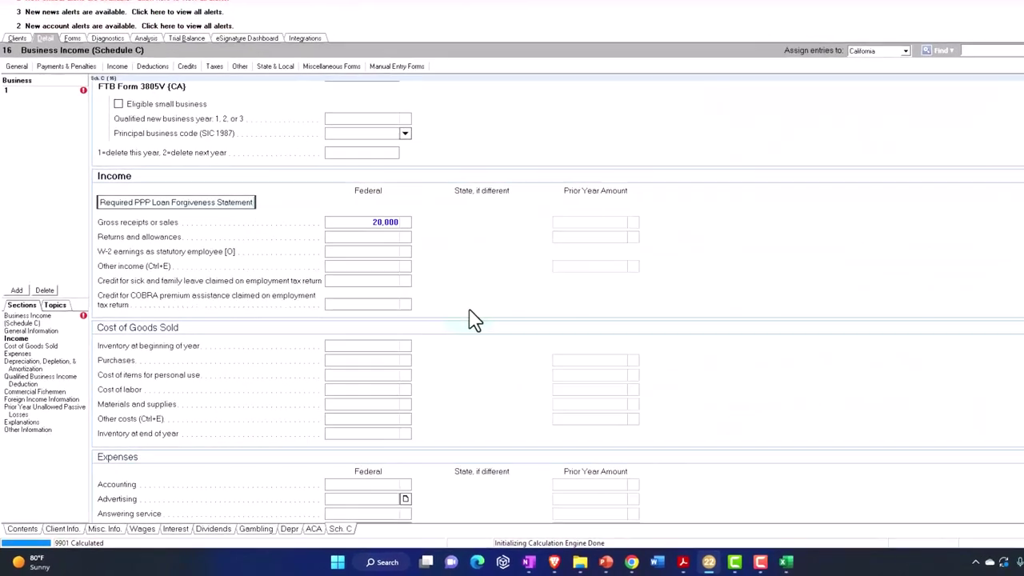
{"action": "type", "text": "11000"}
{"action": "key", "text": "Return"}
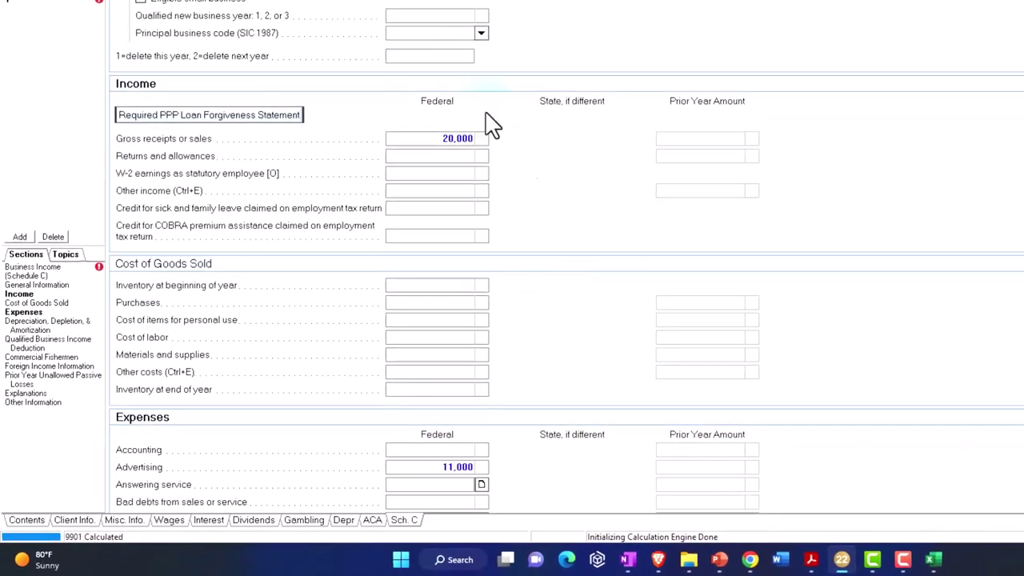
{"action": "left_click", "coordinate": [70, 36]}
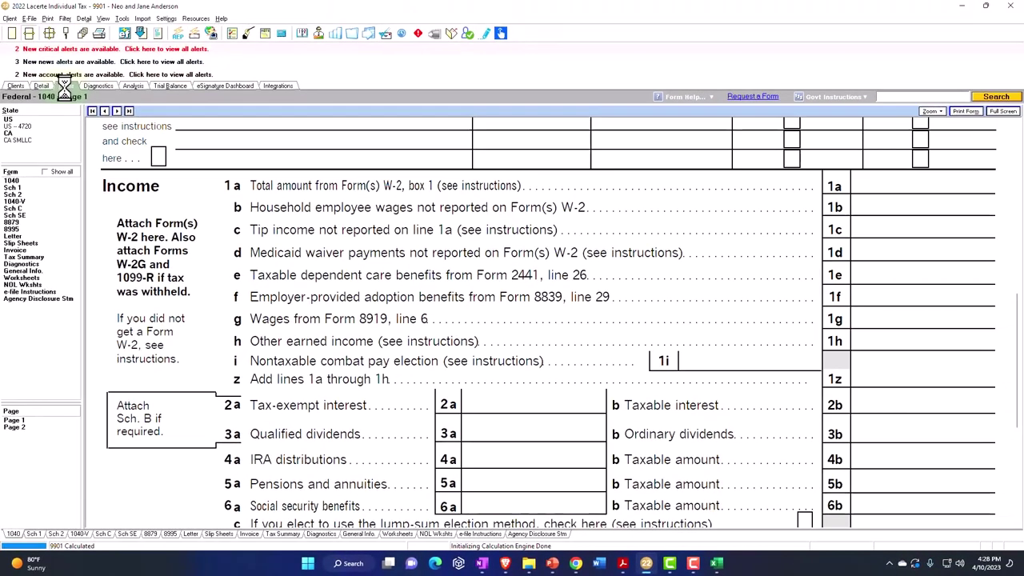
Check the 9,000 net profit on the Schedule C form.
{"action": "left_click", "coordinate": [14, 208]}
{"action": "scroll", "coordinate": [456, 352], "scroll_direction": "down", "scroll_amount": 5}
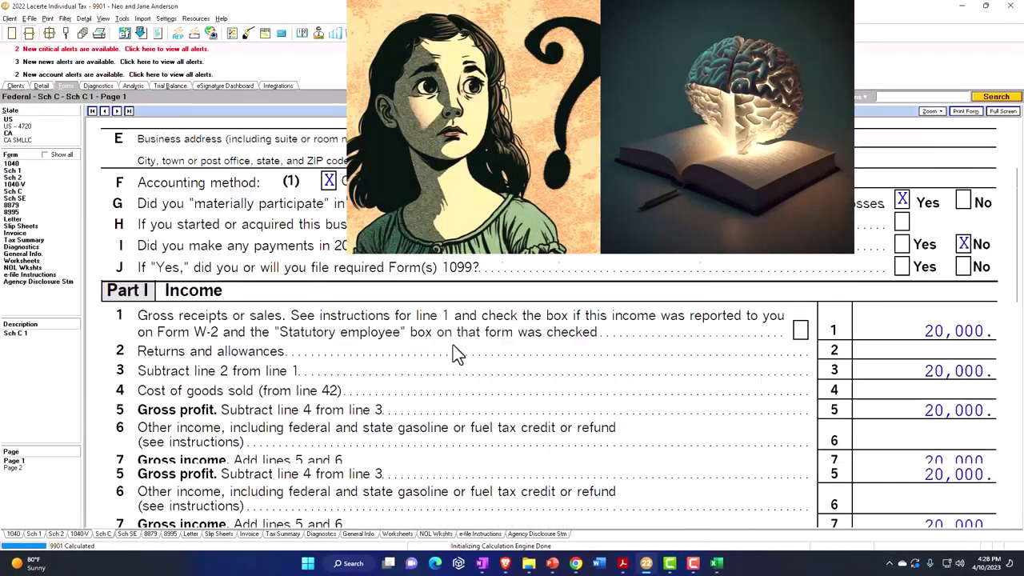
{"action": "scroll", "coordinate": [456, 352], "scroll_direction": "down", "scroll_amount": 5}
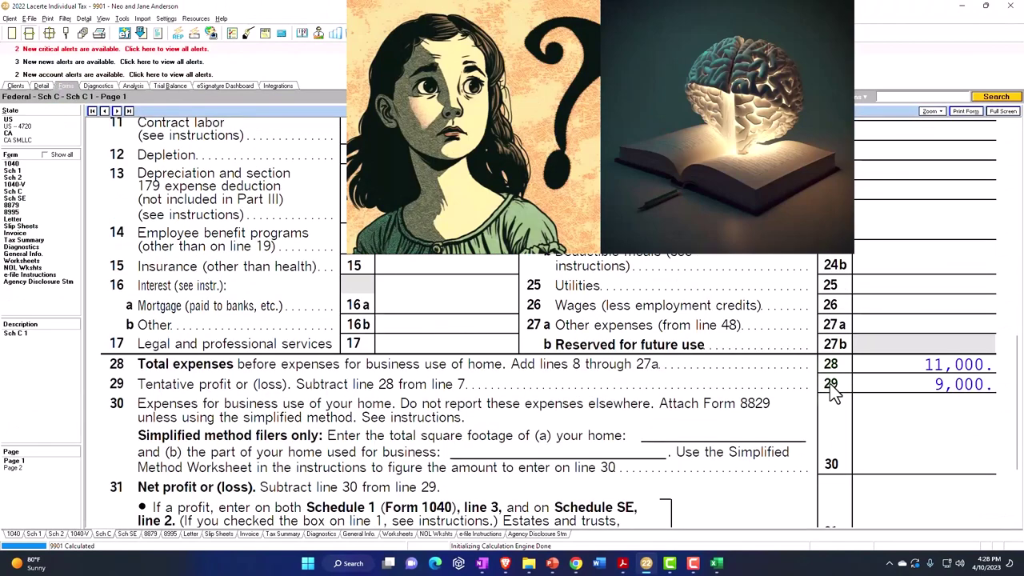
Confirm the 560 EIC and 1,272 total tax on Form 1040 page 2, then show the EIC slide.
{"action": "left_click", "coordinate": [11, 163]}
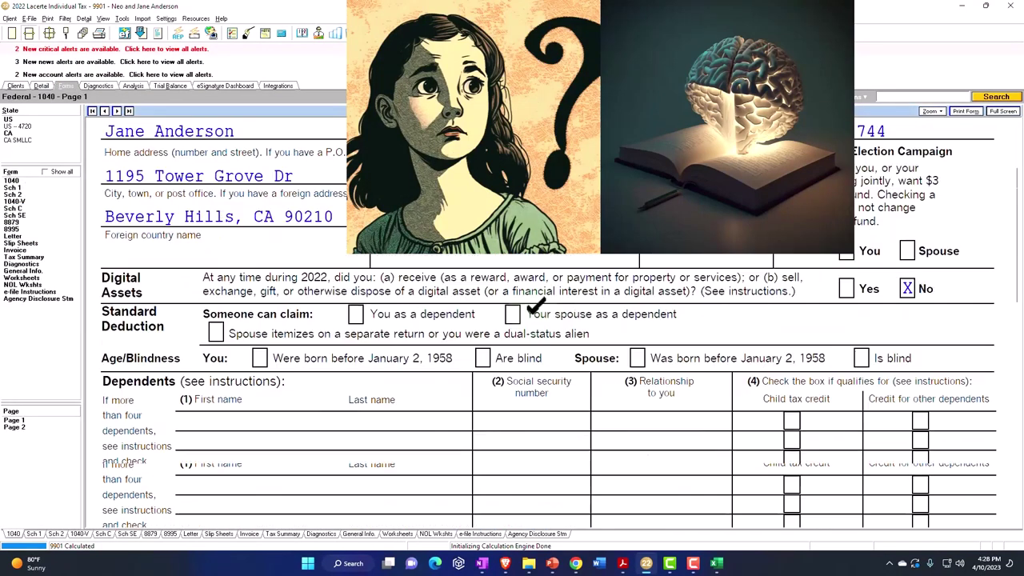
{"action": "scroll", "coordinate": [534, 320], "scroll_direction": "down", "scroll_amount": 10}
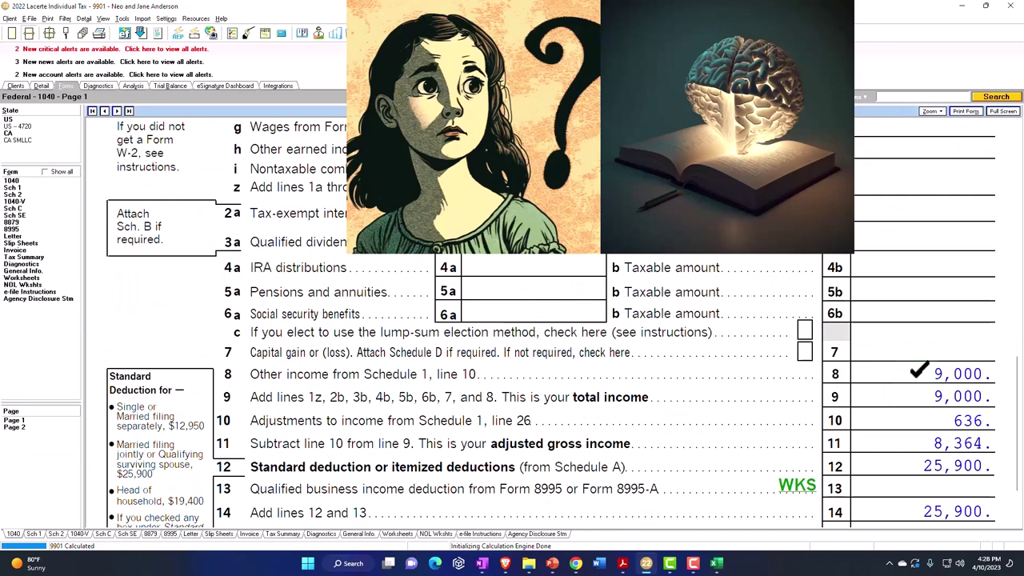
{"action": "scroll", "coordinate": [919, 369], "scroll_direction": "down", "scroll_amount": 2}
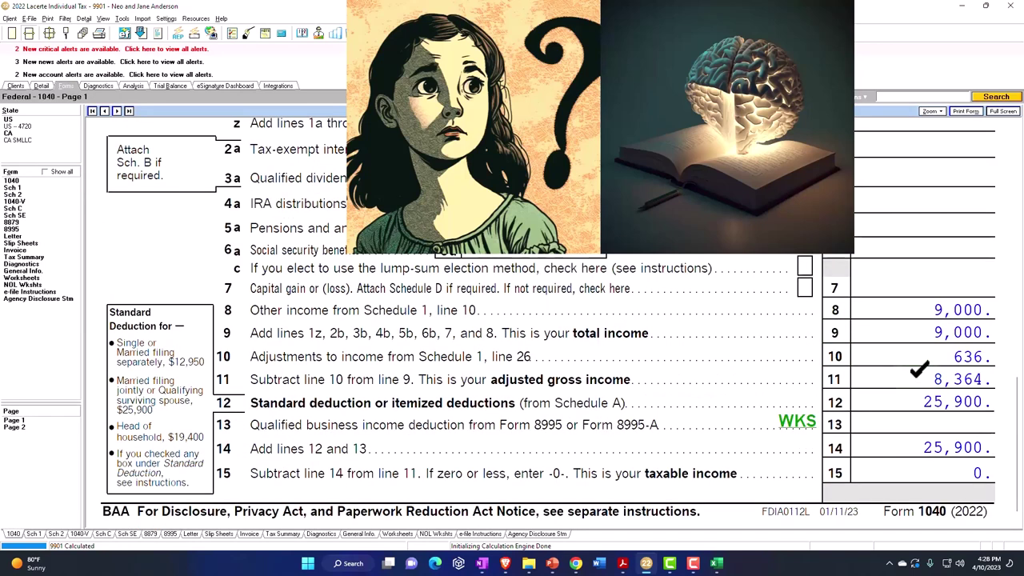
{"action": "left_click", "coordinate": [32, 427]}
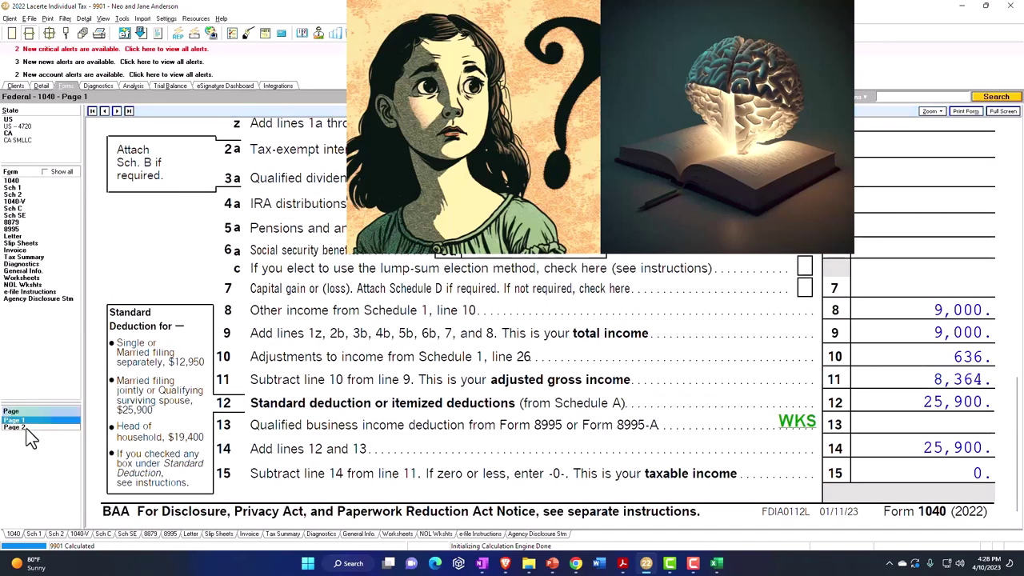
{"action": "scroll", "coordinate": [477, 430], "scroll_direction": "down", "scroll_amount": 3}
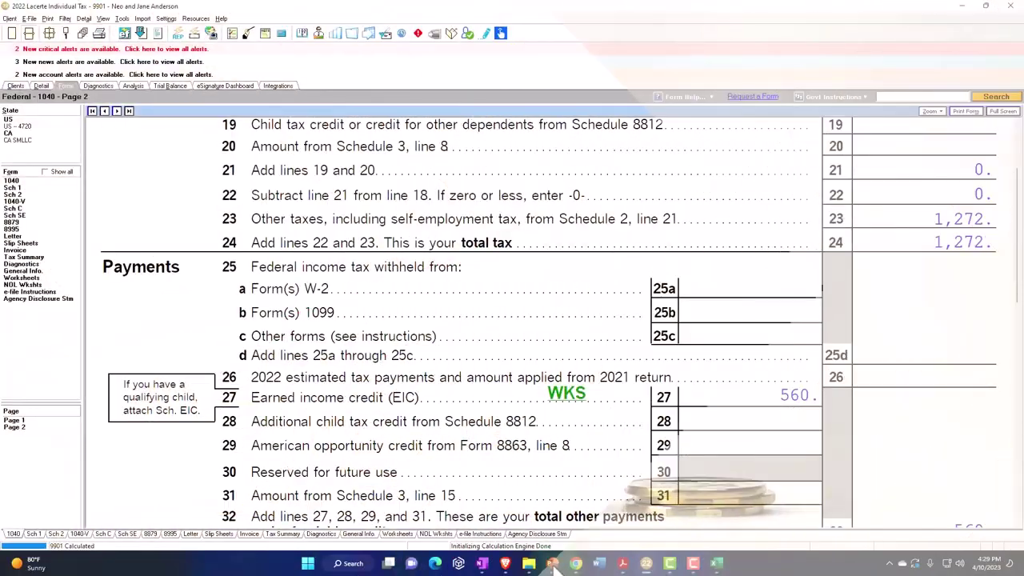
{"action": "key", "text": "alt+Tab"}
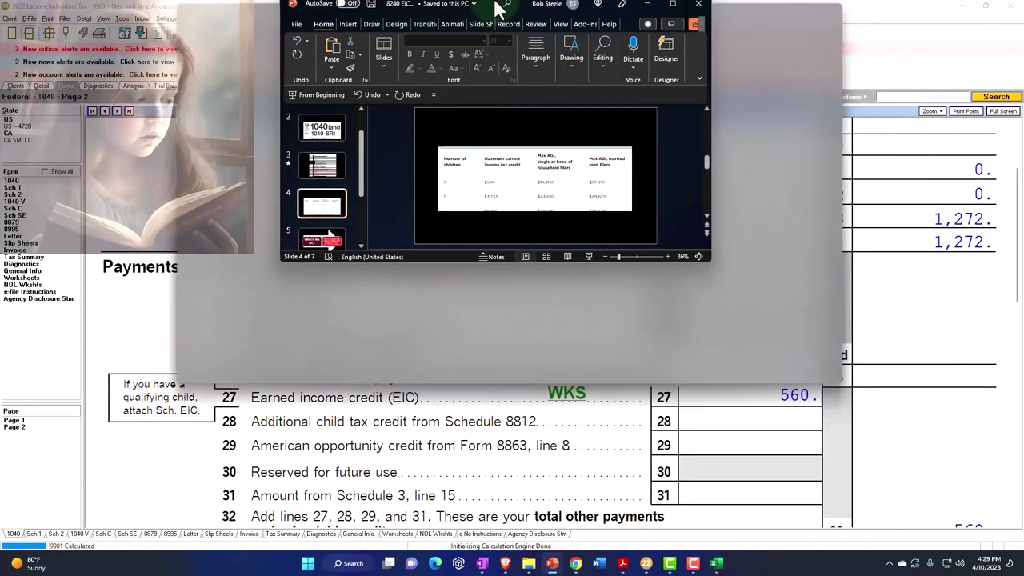